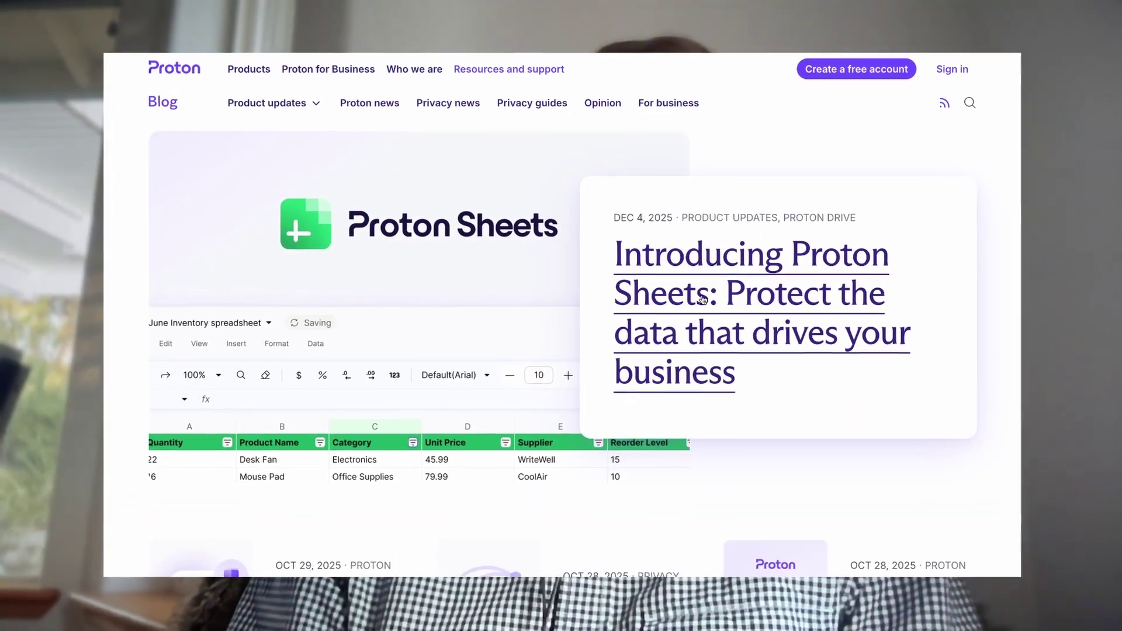
Open the 'Introducing Proton Sheets' blog article and scroll down to its spreadsheet preview
{"action": "left_click", "coordinate": [769, 257]}
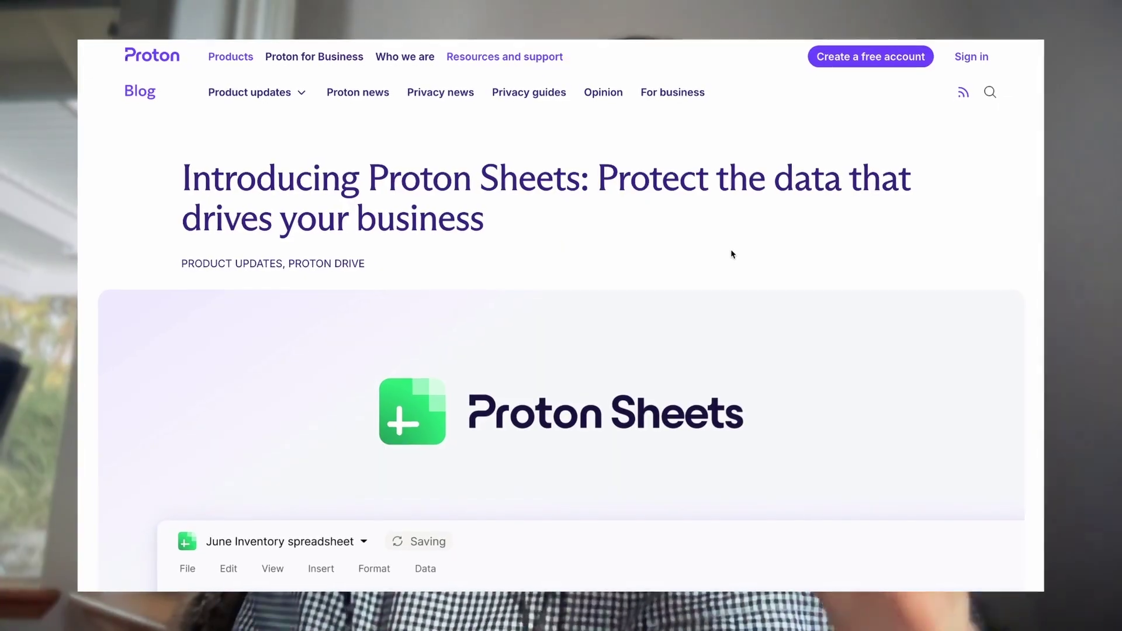
{"action": "scroll", "coordinate": [731, 252], "scroll_direction": "down", "scroll_amount": 5}
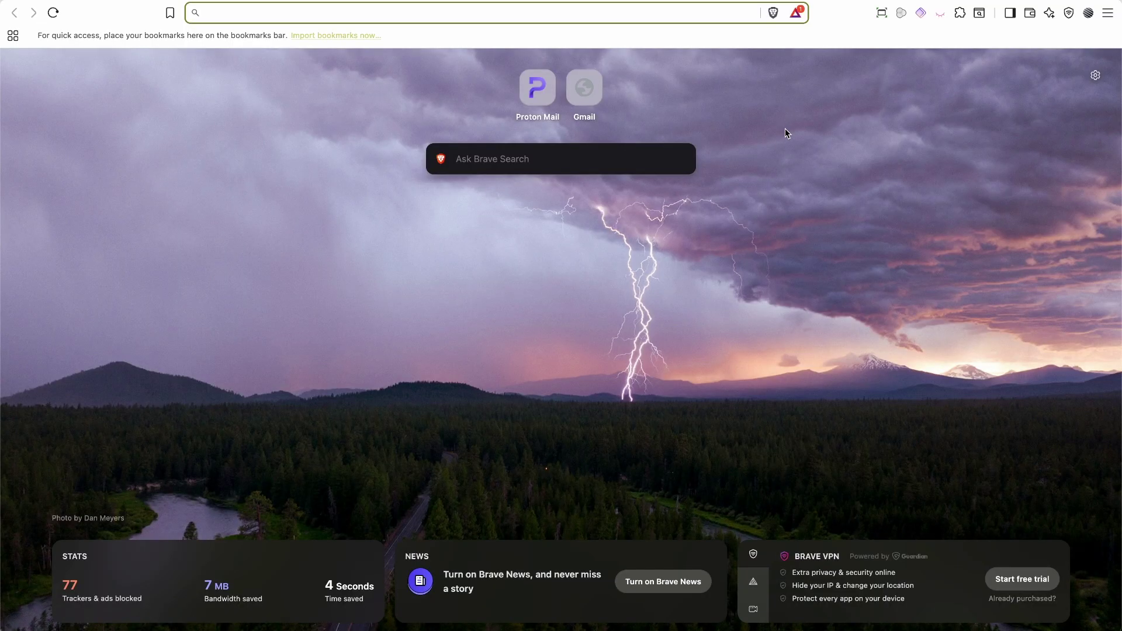
Go to takeout.google.com to start a new Google Takeout export
{"action": "type", "text": "t"}
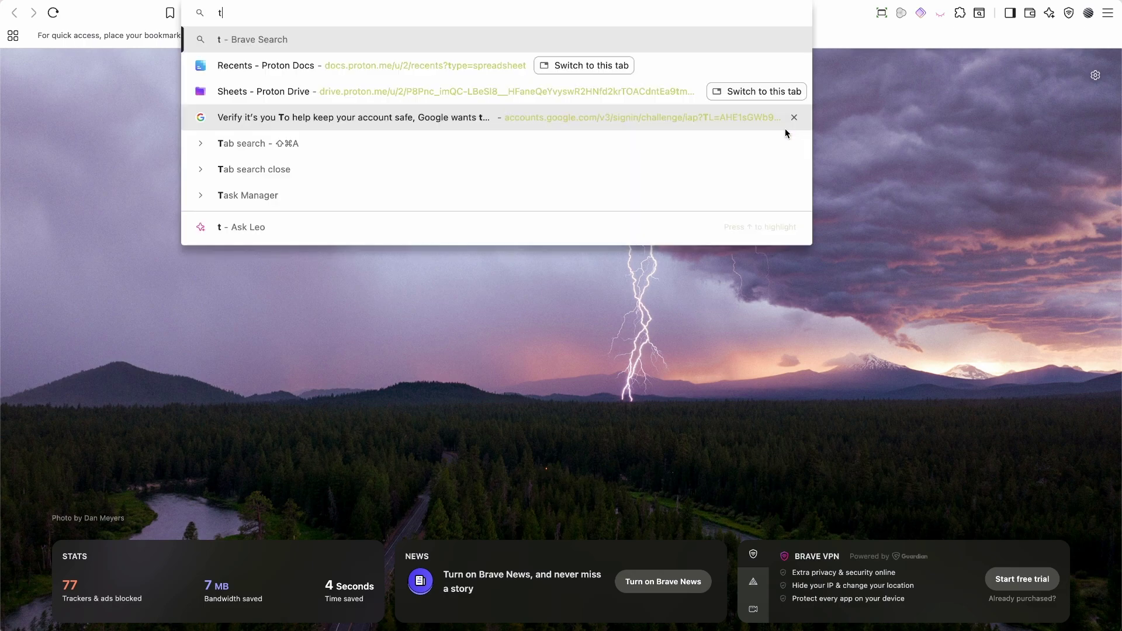
{"action": "type", "text": "akeout."}
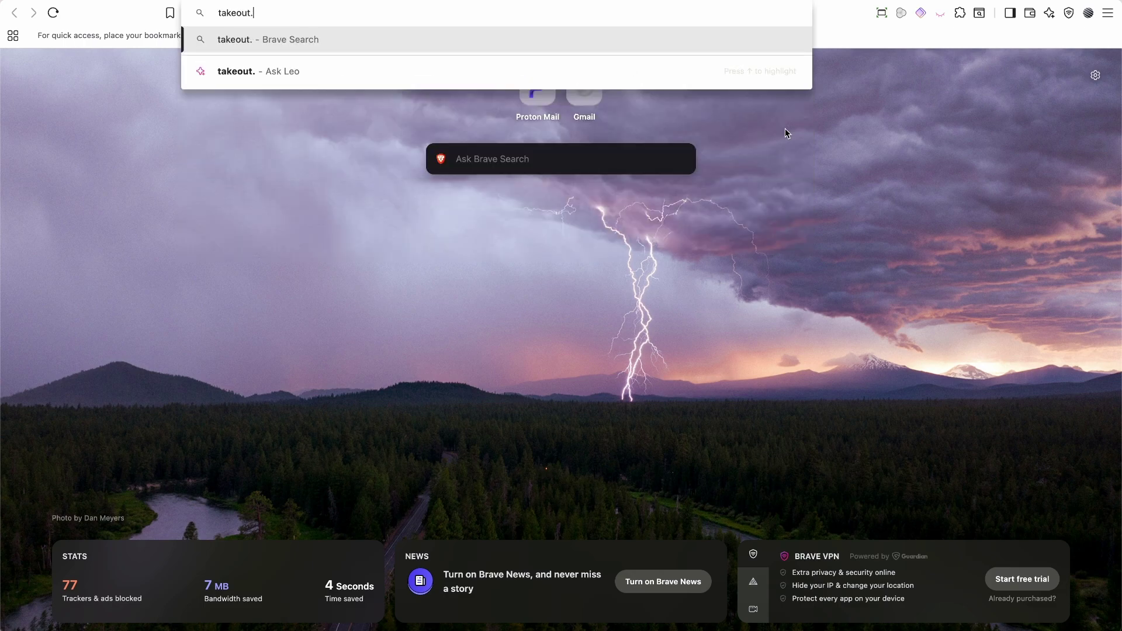
{"action": "type", "text": "google.com"}
{"action": "key", "text": "Return"}
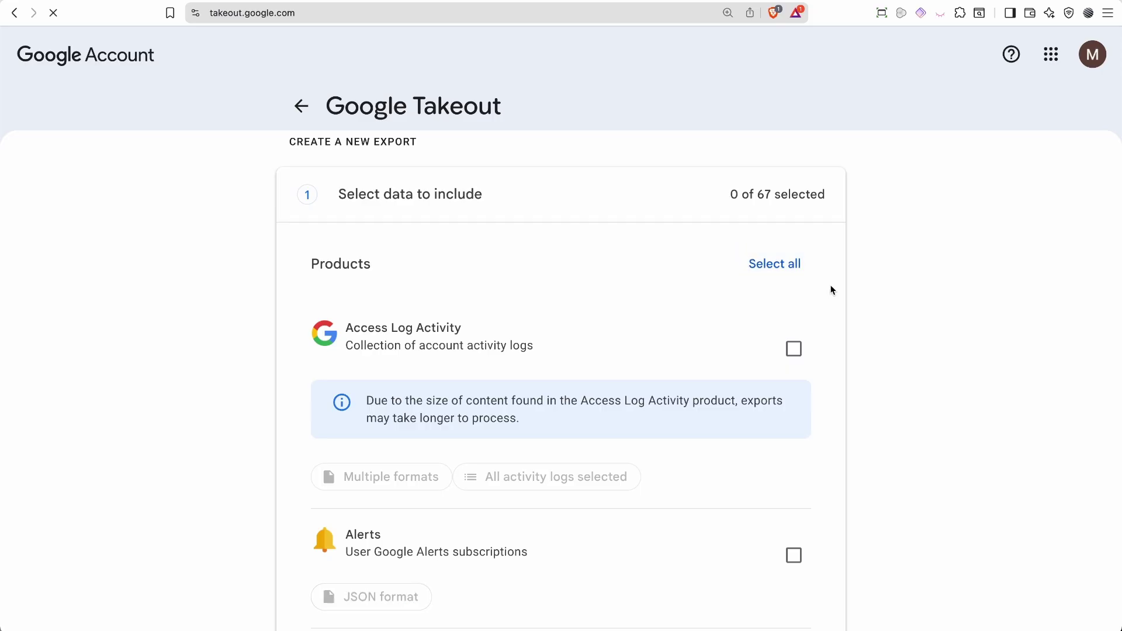
Export only Drive, delivered as an emailed link, once, as .zip files of 2 GB
{"action": "scroll", "coordinate": [832, 291], "scroll_direction": "down", "scroll_amount": 20}
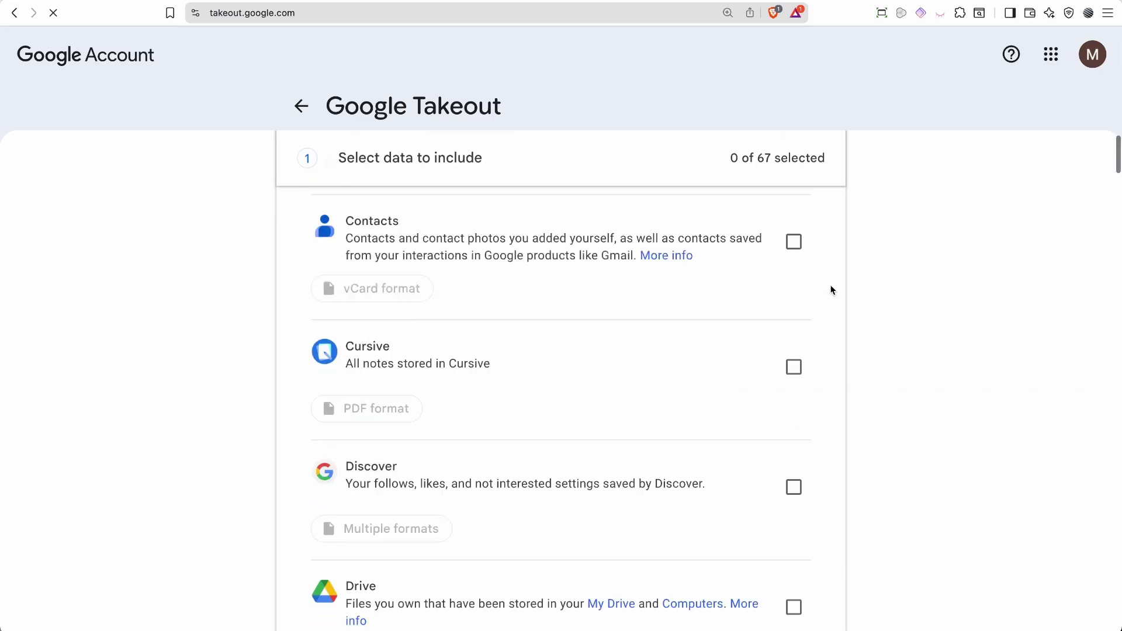
{"action": "scroll", "coordinate": [832, 290], "scroll_direction": "down", "scroll_amount": 4}
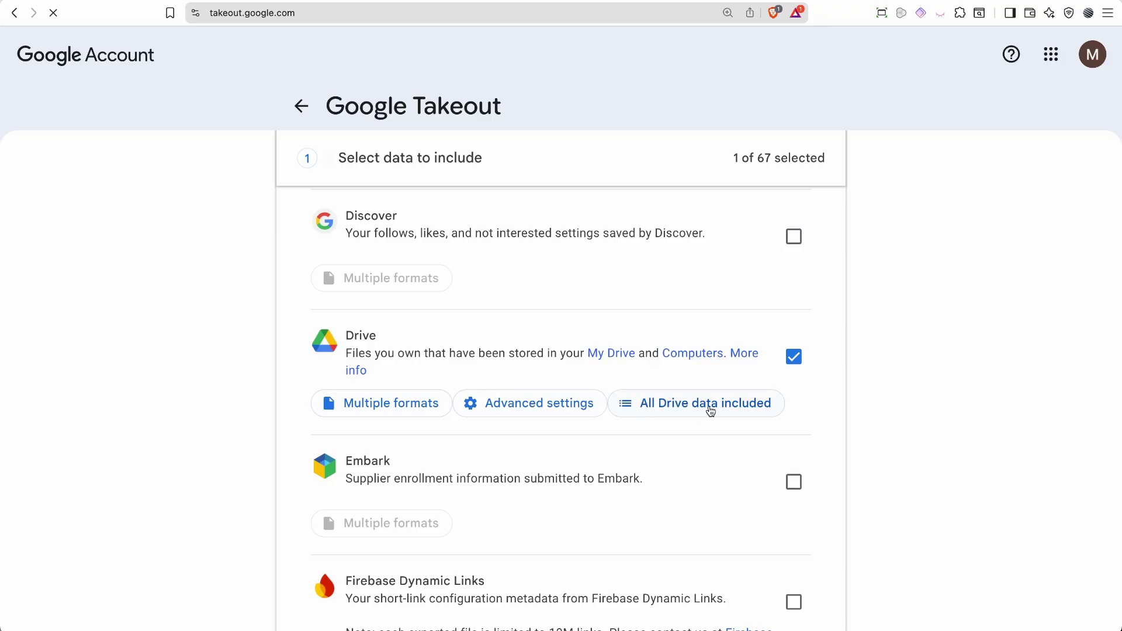
{"action": "scroll", "coordinate": [821, 433], "scroll_direction": "down", "scroll_amount": 20}
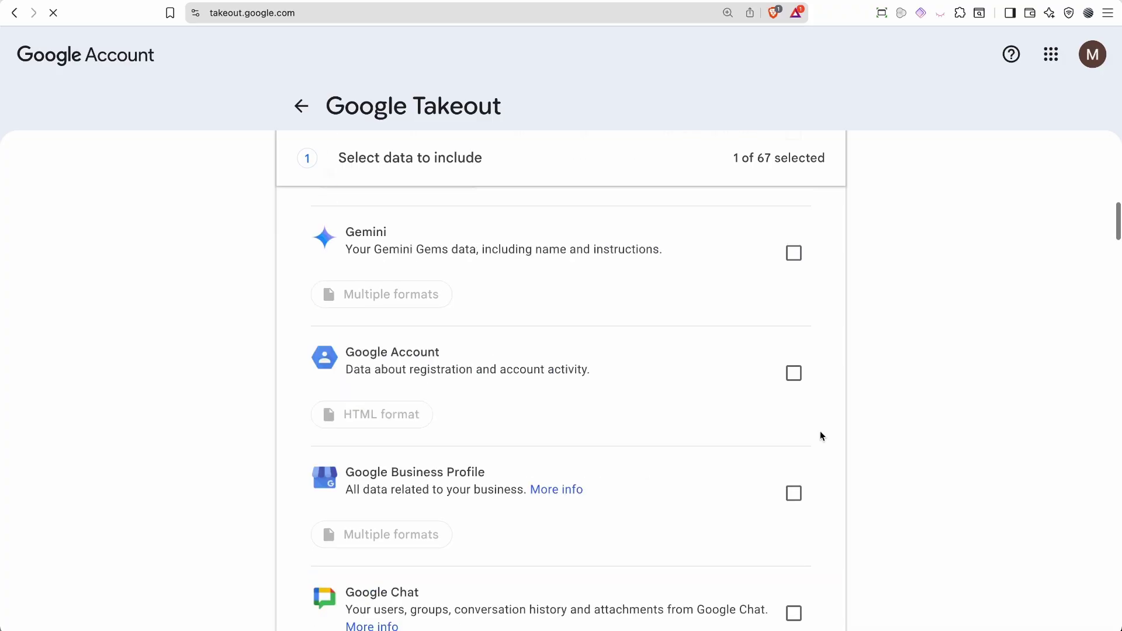
{"action": "scroll", "coordinate": [820, 436], "scroll_direction": "down", "scroll_amount": 15}
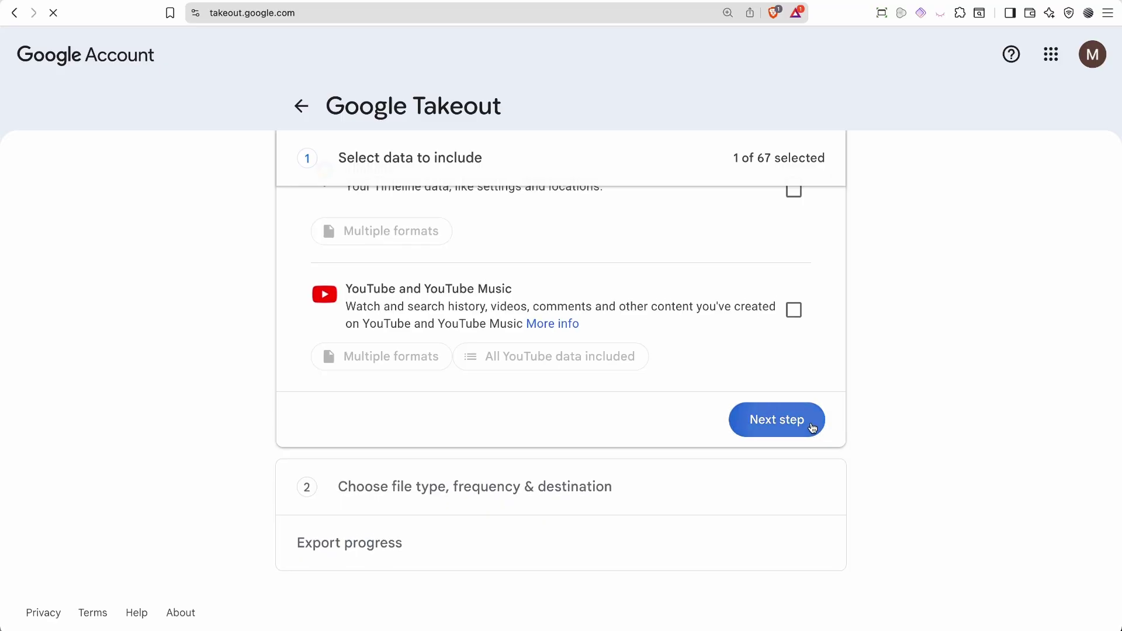
{"action": "left_click", "coordinate": [812, 429]}
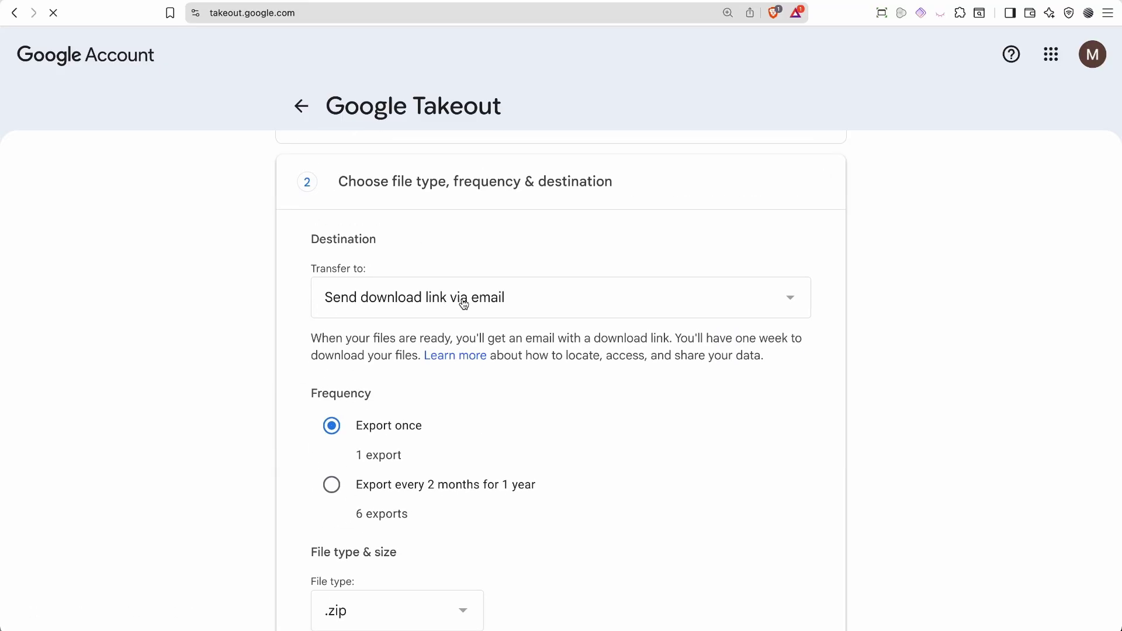
{"action": "scroll", "coordinate": [689, 426], "scroll_direction": "down", "scroll_amount": 5}
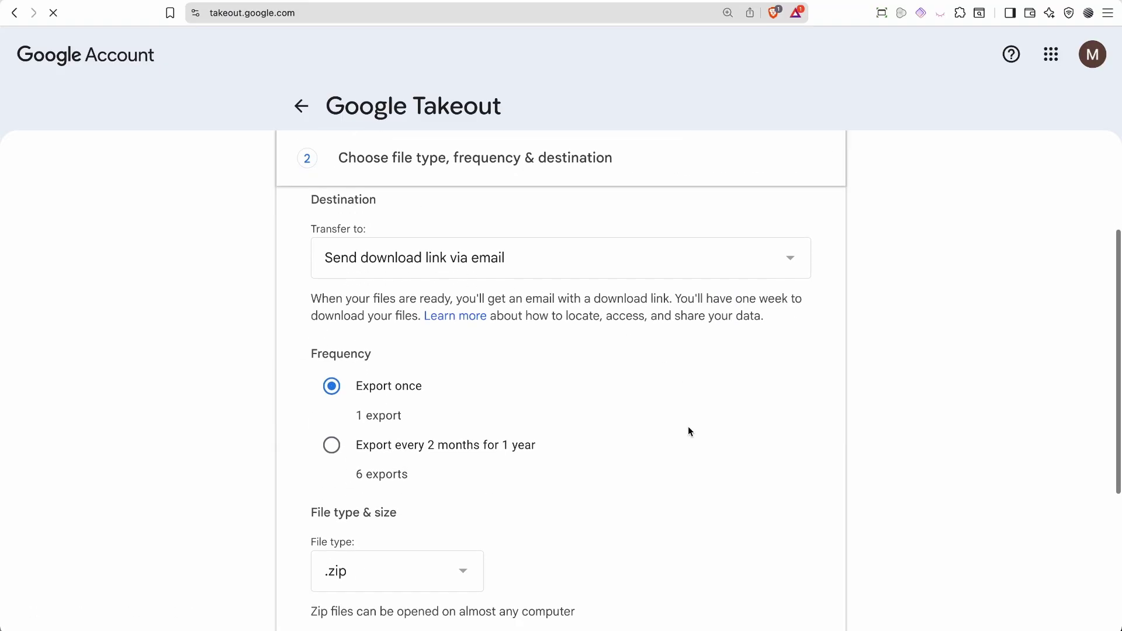
{"action": "scroll", "coordinate": [689, 431], "scroll_direction": "down", "scroll_amount": 2}
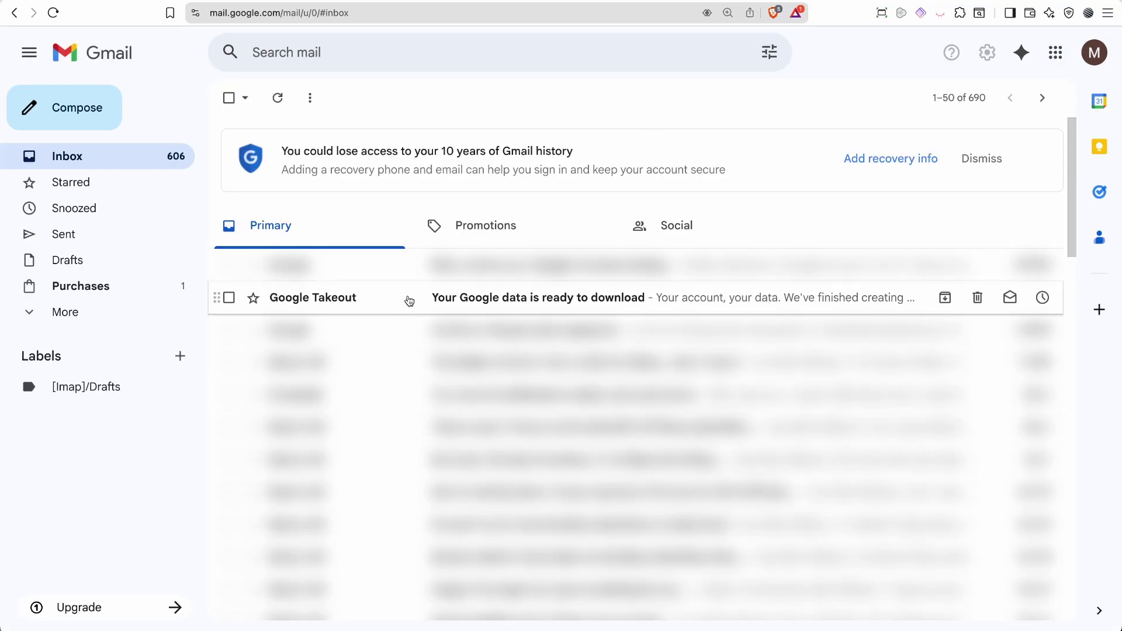
Open the Takeout 'data ready' email and follow it to the Drive export's download page
{"action": "left_click", "coordinate": [409, 301]}
{"action": "scroll", "coordinate": [734, 405], "scroll_direction": "down", "scroll_amount": 2}
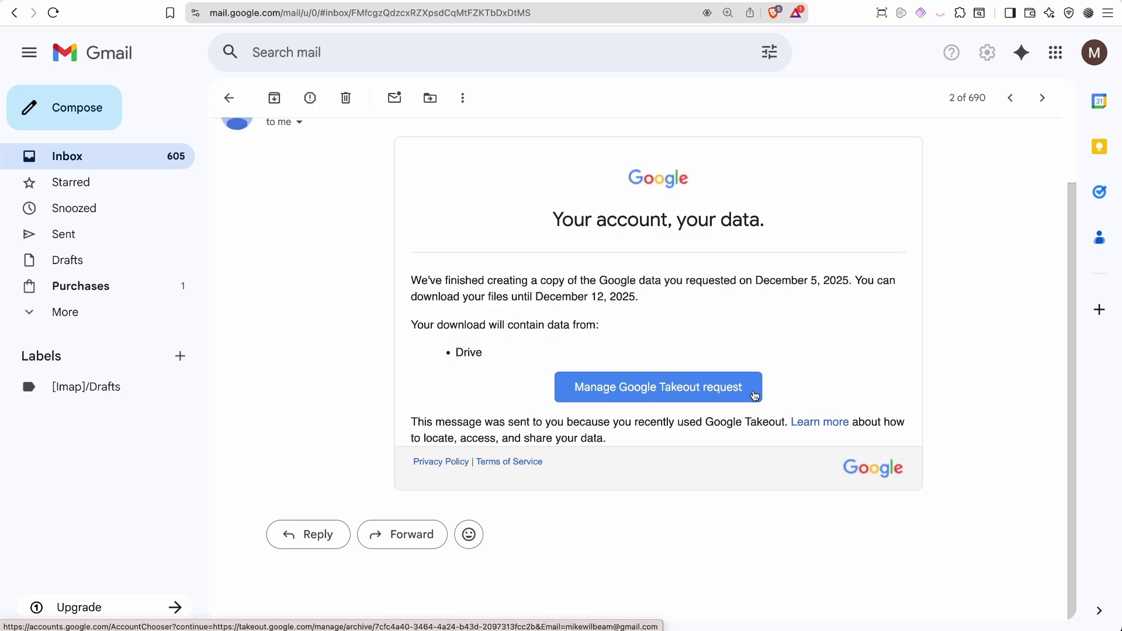
{"action": "left_click", "coordinate": [754, 397]}
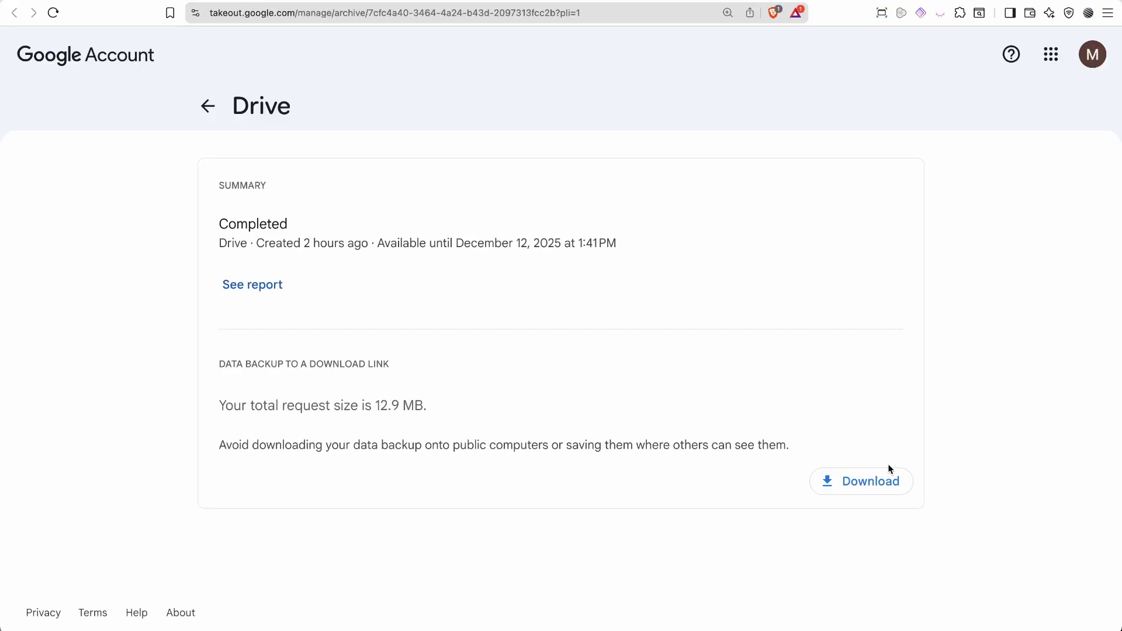
Download the 12.9 MB Drive export archive into the Google folder
{"action": "left_click", "coordinate": [905, 489]}
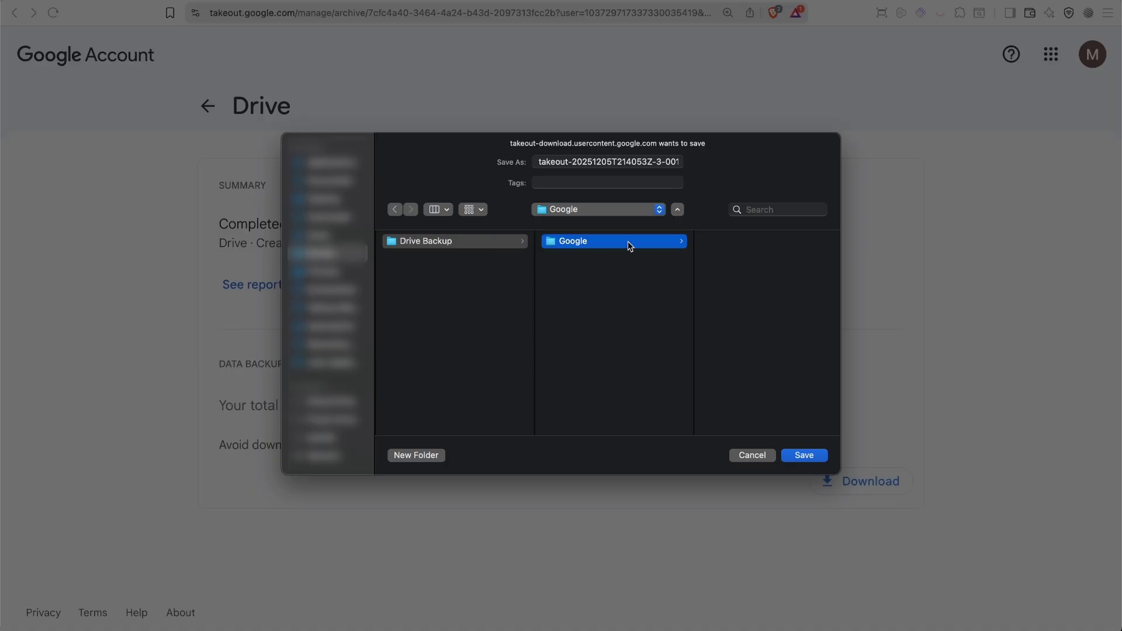
{"action": "left_click", "coordinate": [803, 456]}
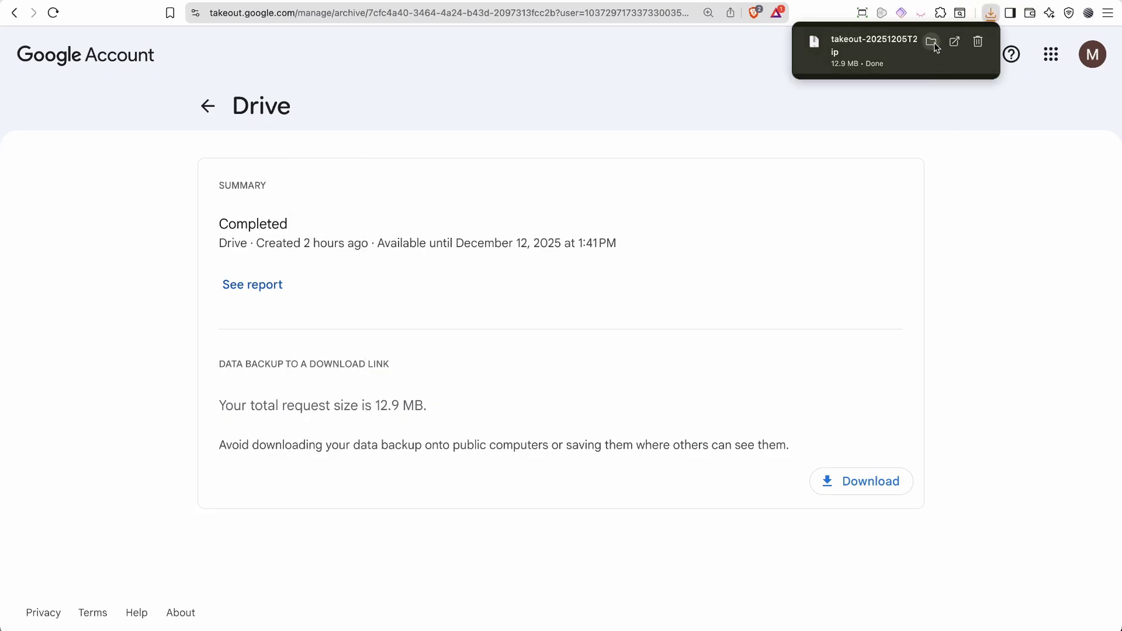
Unzip the downloaded Takeout archive in Finder and open its Drive folder
{"action": "left_click", "coordinate": [932, 42]}
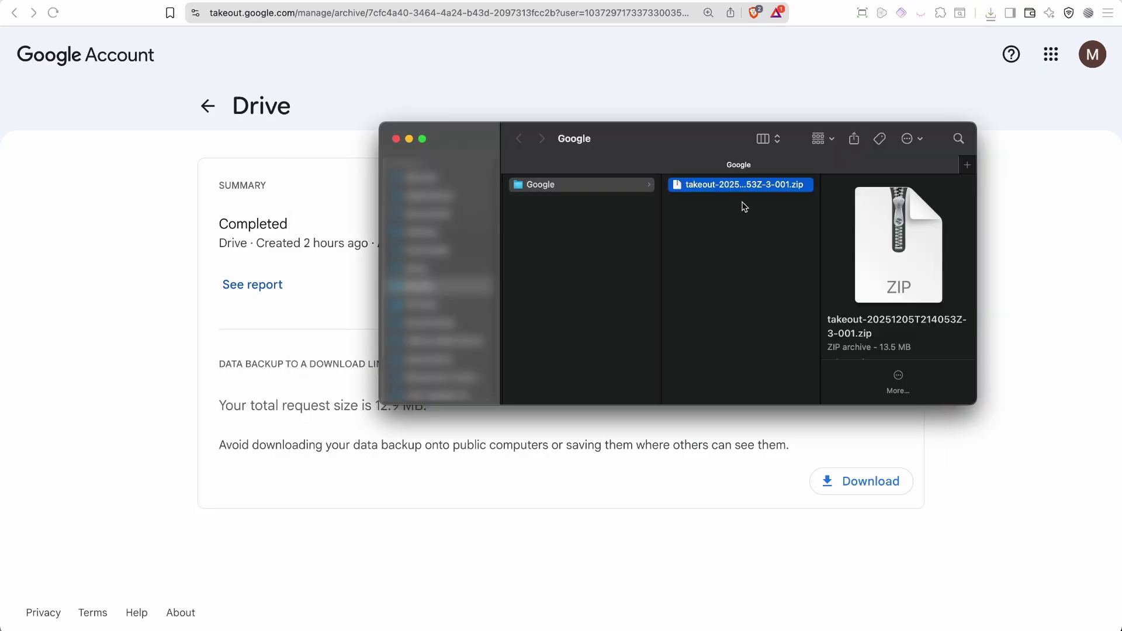
{"action": "double_click", "coordinate": [676, 187]}
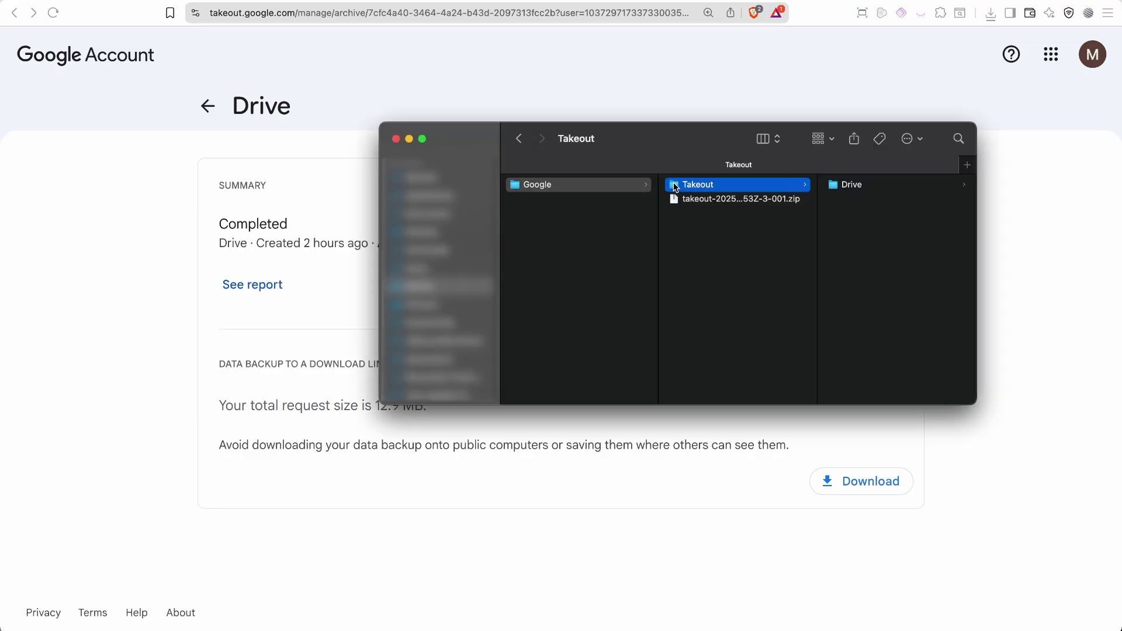
{"action": "left_click", "coordinate": [843, 186]}
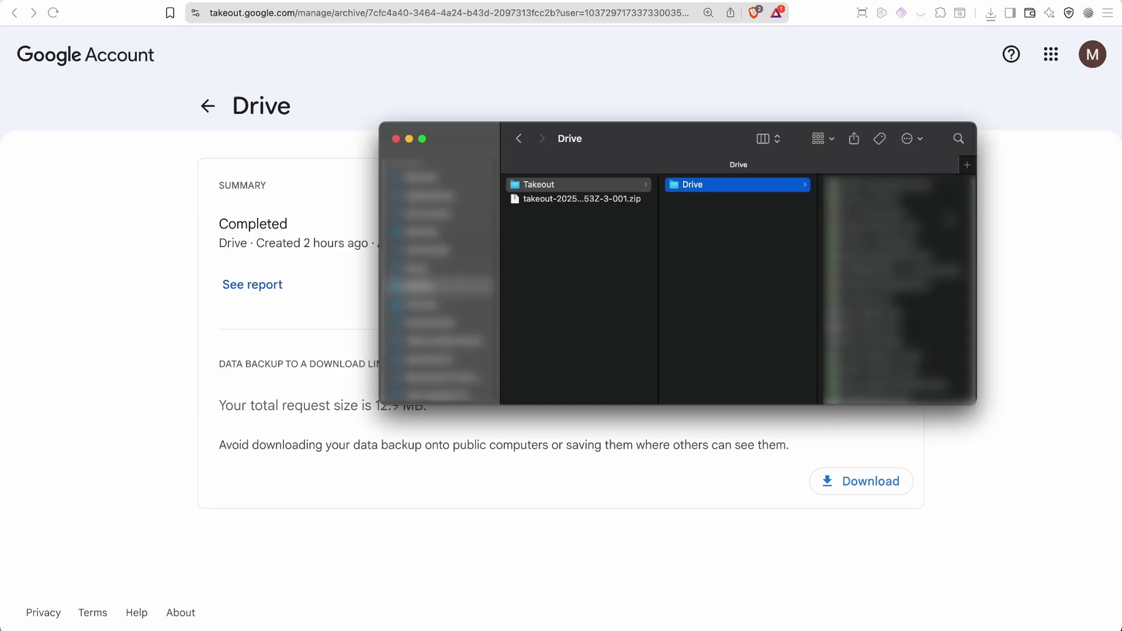
List the Drive files sorted by kind and select those from Jan 2, 2023 down
{"action": "key", "text": "super+2"}
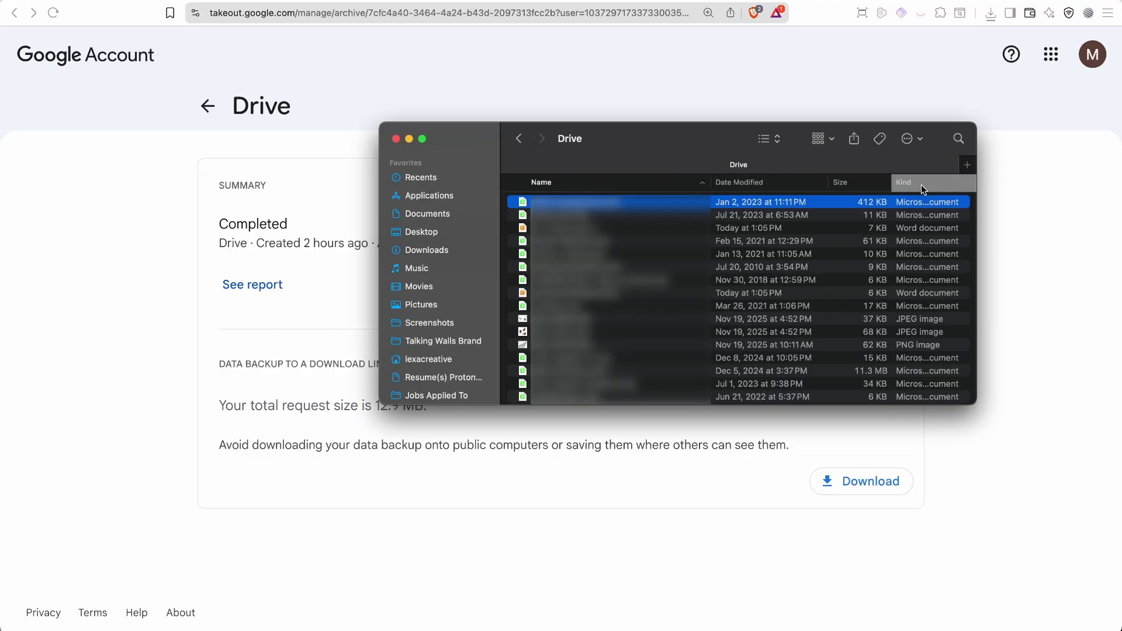
{"action": "left_click", "coordinate": [921, 184]}
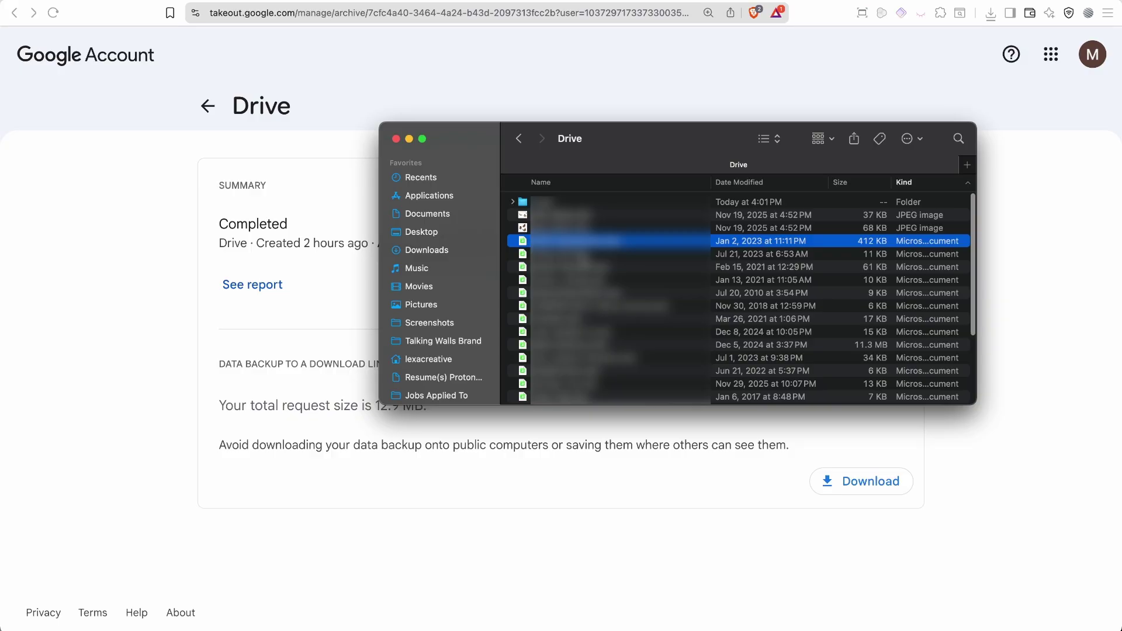
{"action": "scroll", "coordinate": [739, 297], "scroll_direction": "down", "scroll_amount": 5}
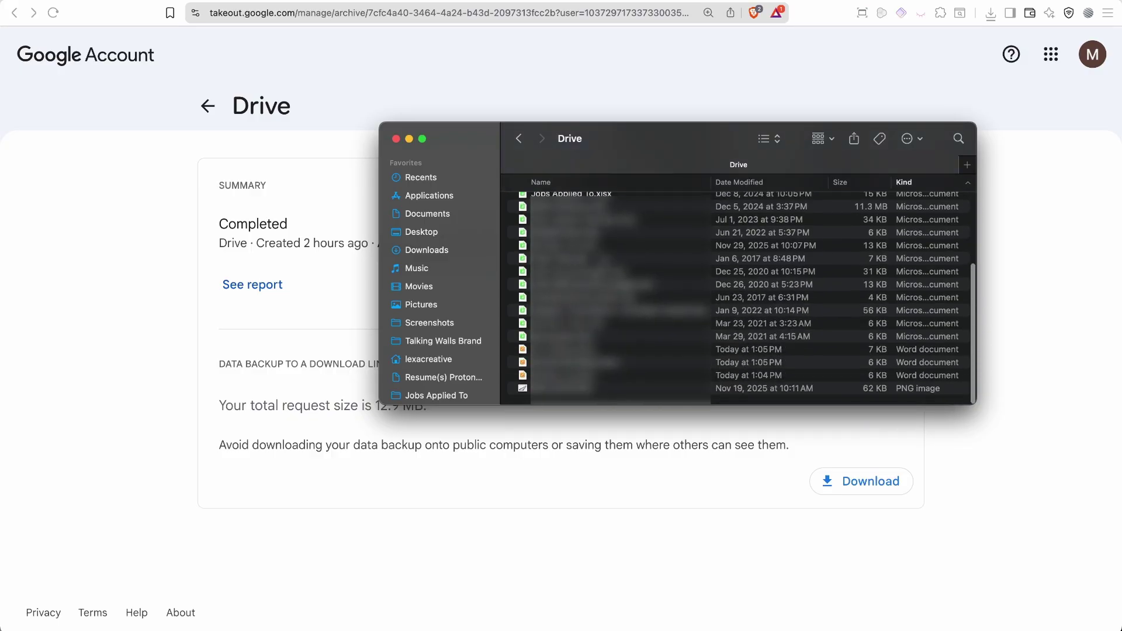
{"action": "key", "text": "shift+End"}
{"action": "scroll", "coordinate": [739, 297], "scroll_direction": "up", "scroll_amount": 5}
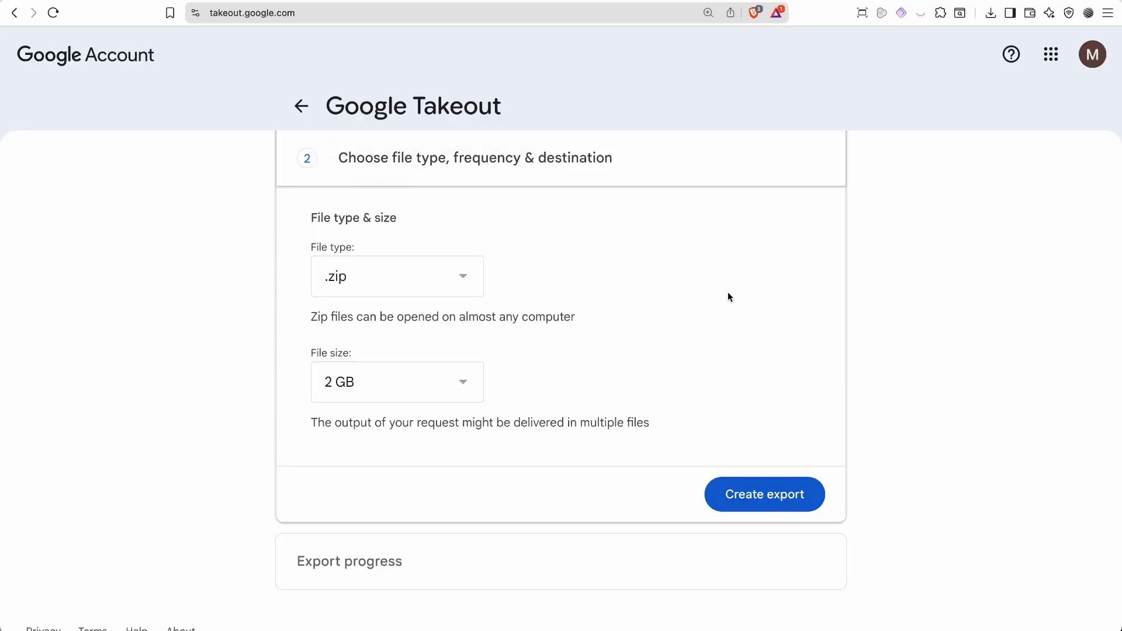
Open drive.google.com in a new Brave tab
{"action": "key", "text": "super+t"}
{"action": "type", "text": "drive.google.c"}
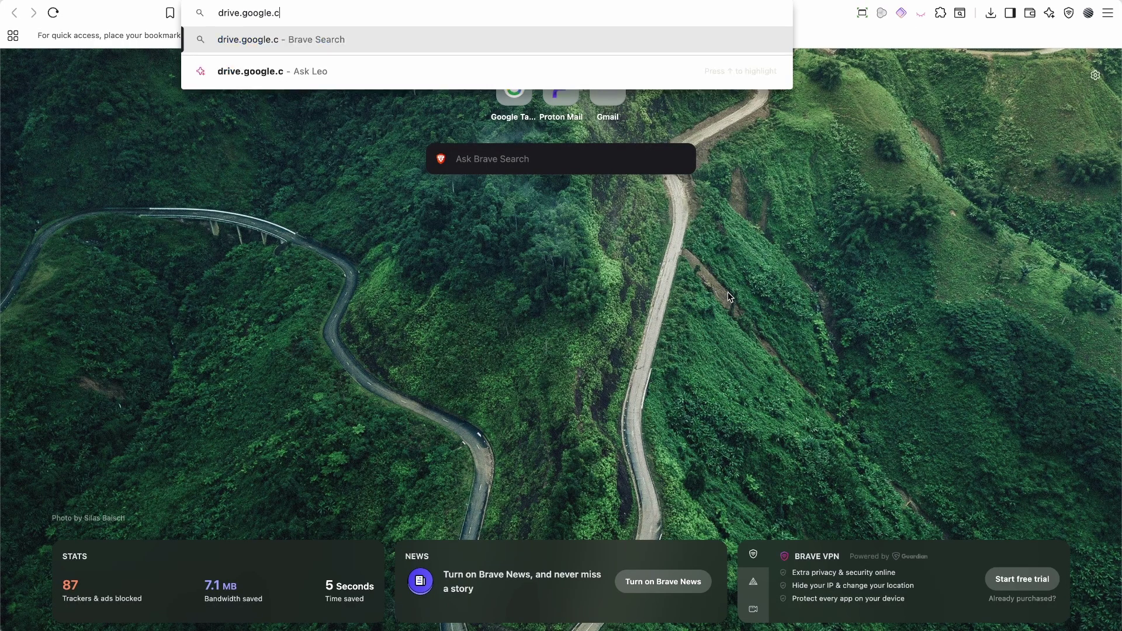
{"action": "type", "text": "om"}
{"action": "key", "text": "Return"}
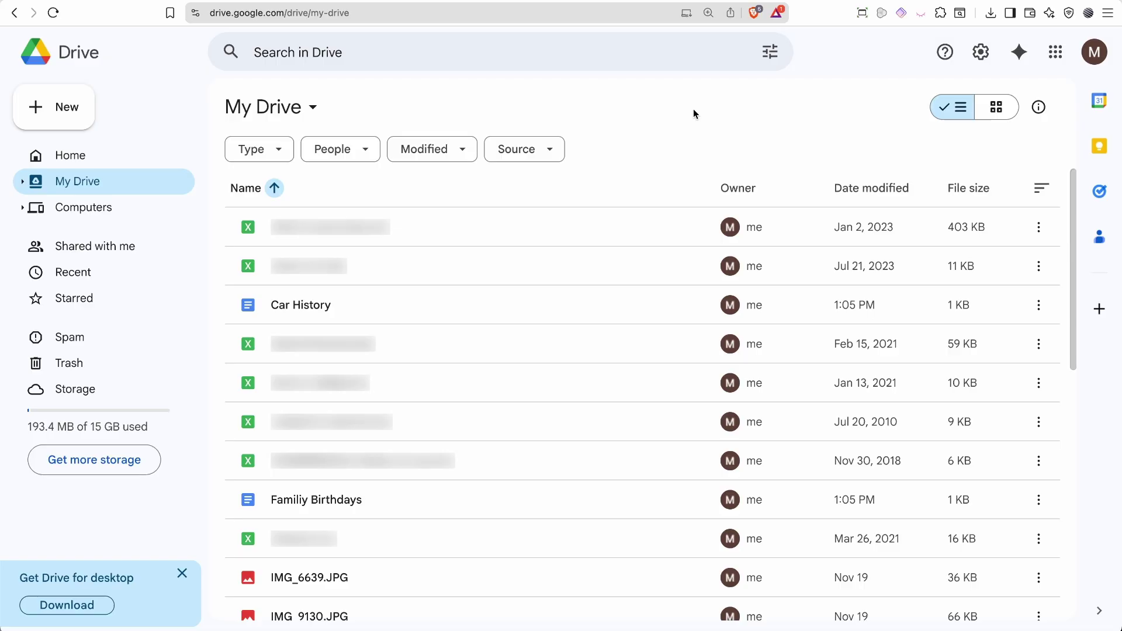
Filter My Drive to Spreadsheets and select all 19 spreadsheets
{"action": "left_click", "coordinate": [275, 149]}
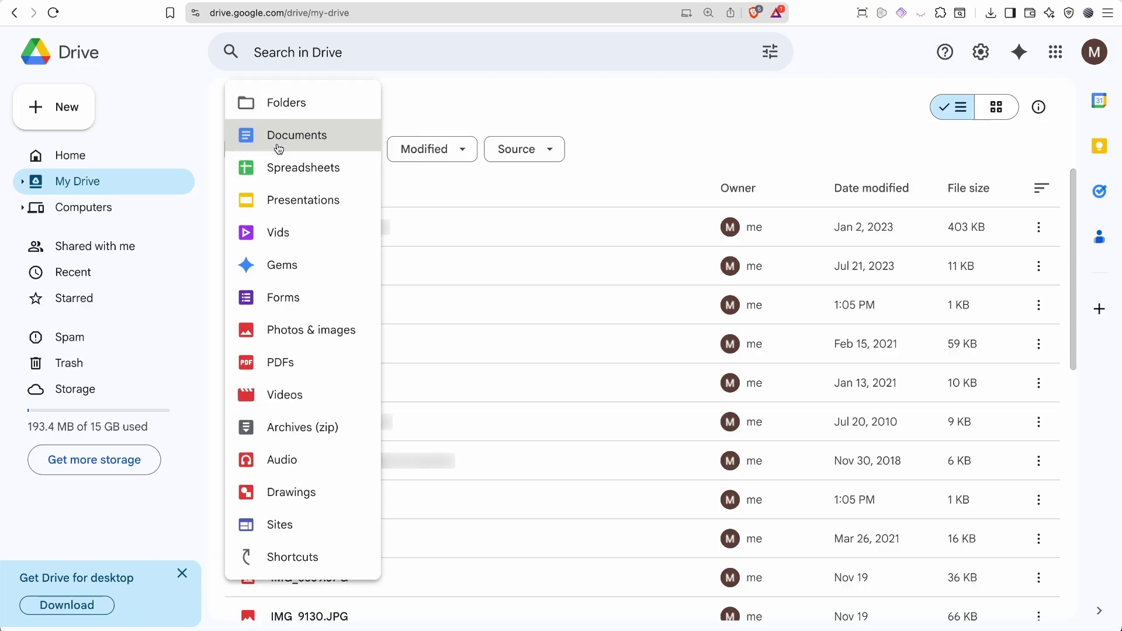
{"action": "left_click", "coordinate": [444, 117]}
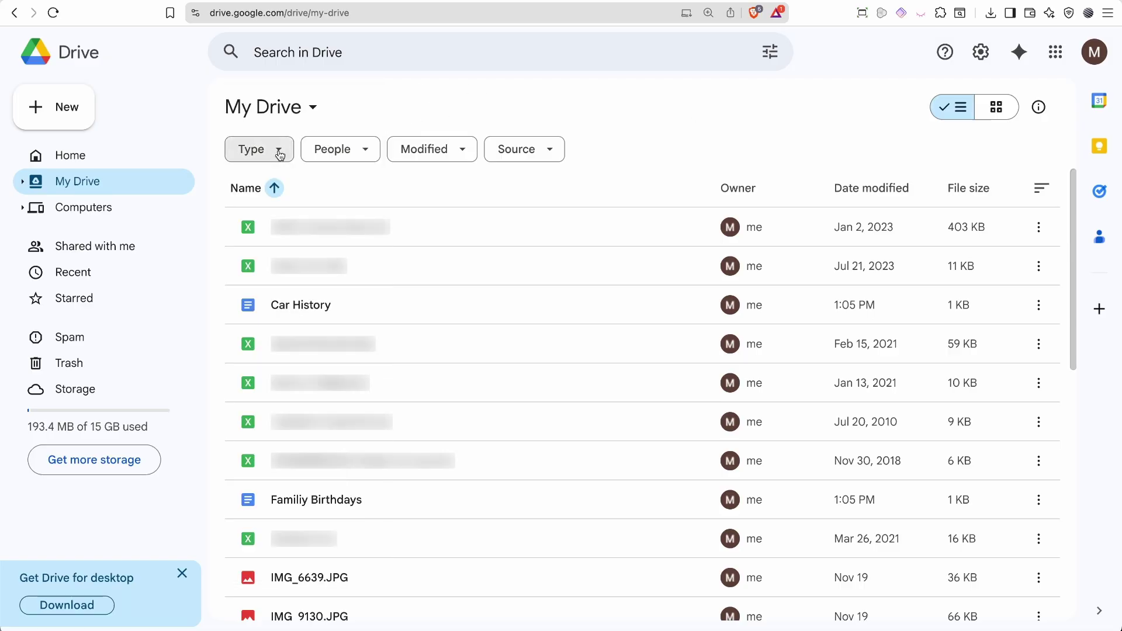
{"action": "left_click", "coordinate": [280, 153]}
{"action": "left_click", "coordinate": [342, 175]}
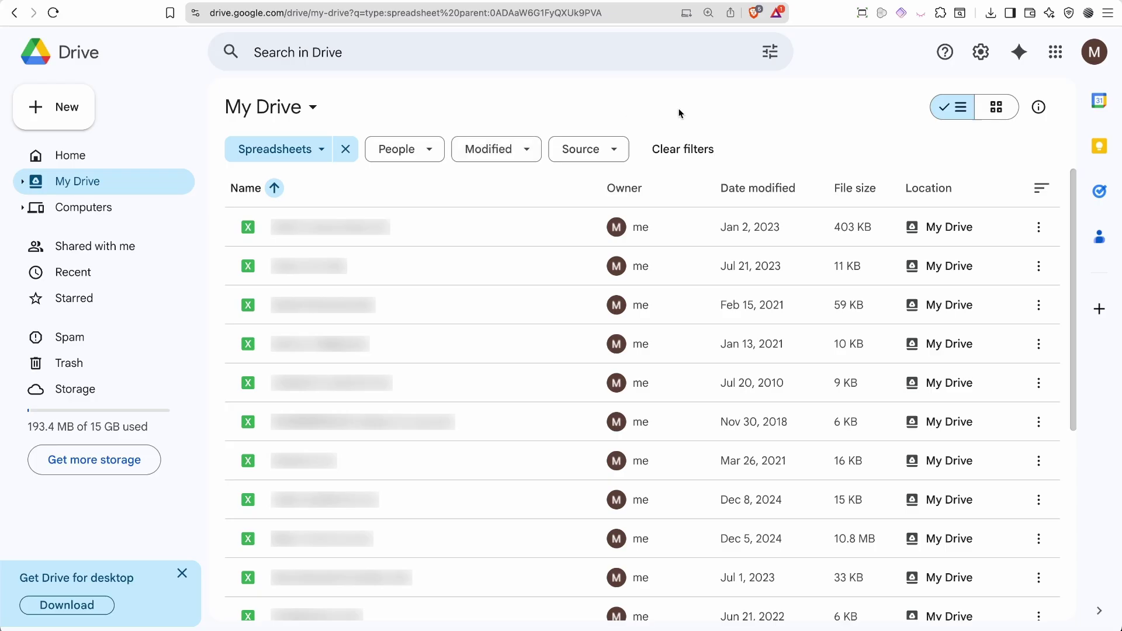
{"action": "left_click", "coordinate": [565, 222]}
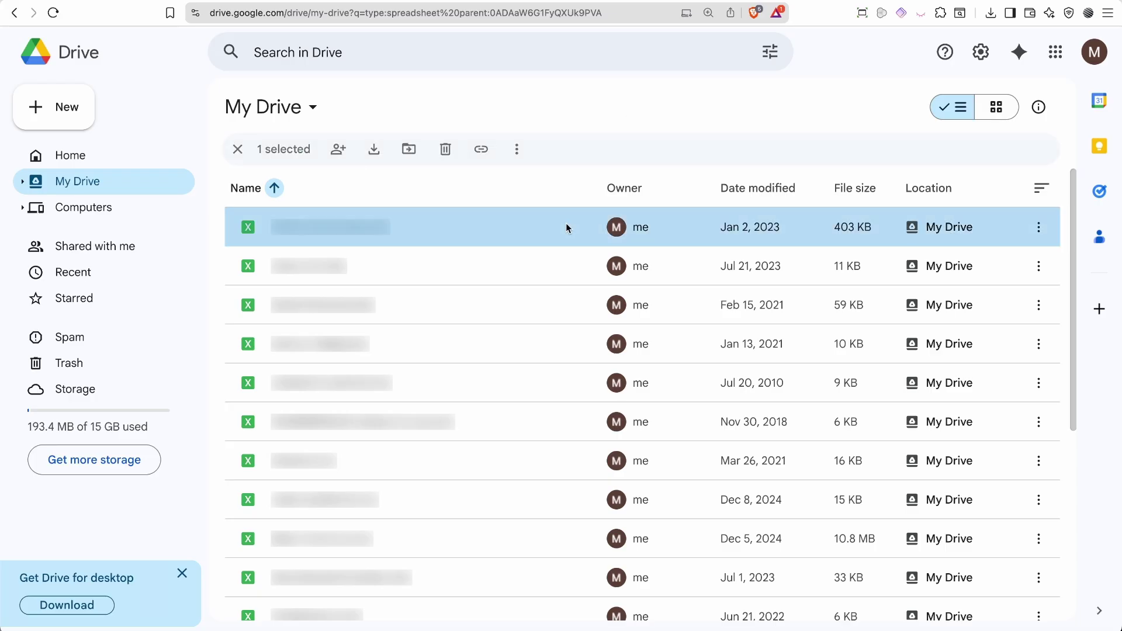
{"action": "scroll", "coordinate": [558, 231], "scroll_direction": "down", "scroll_amount": 5}
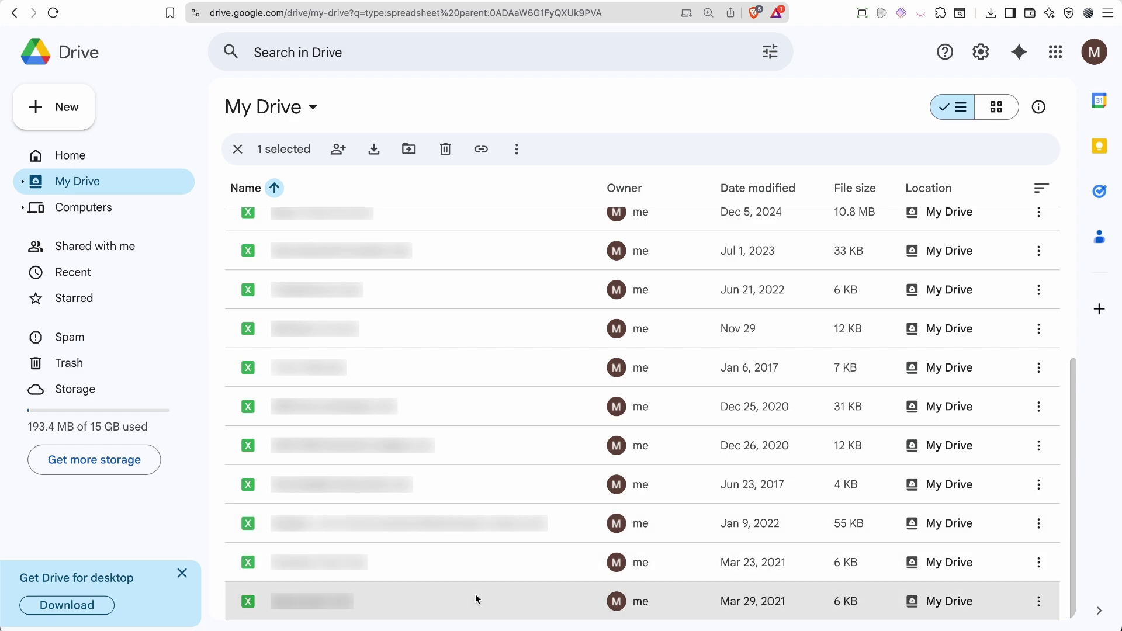
{"action": "left_click", "coordinate": [475, 593], "text": "shift"}
{"action": "scroll", "coordinate": [509, 491], "scroll_direction": "up", "scroll_amount": 5}
Download the spreadsheets as a zip into a new 'Drive' folder inside Drive Backup
{"action": "left_click", "coordinate": [523, 149]}
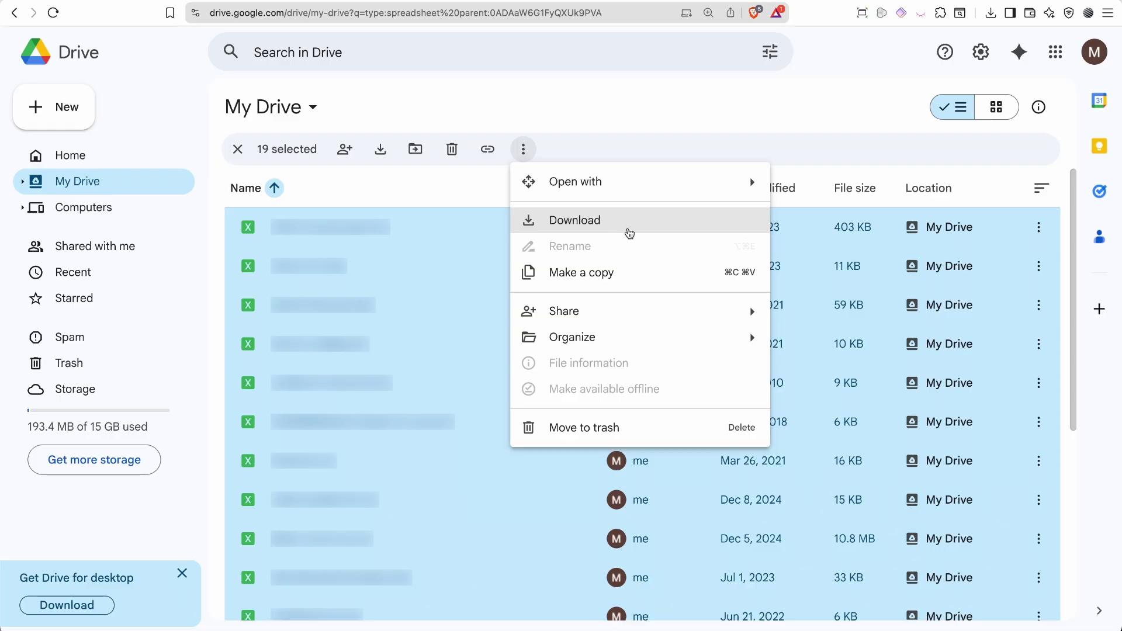
{"action": "left_click", "coordinate": [639, 226]}
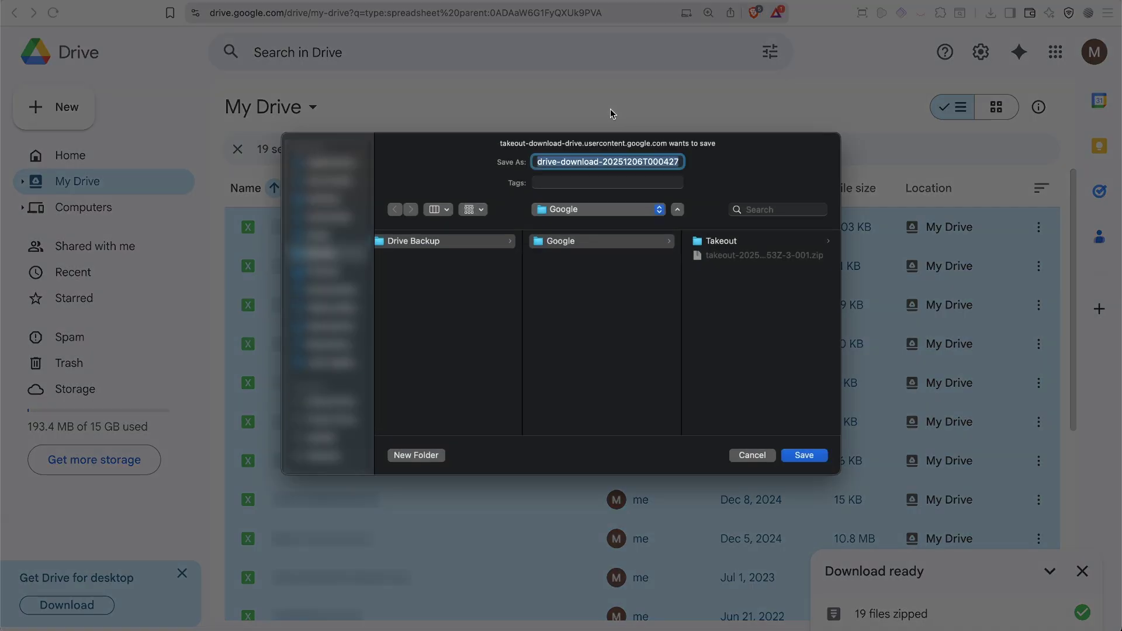
{"action": "left_click", "coordinate": [424, 240]}
{"action": "left_click", "coordinate": [416, 455]}
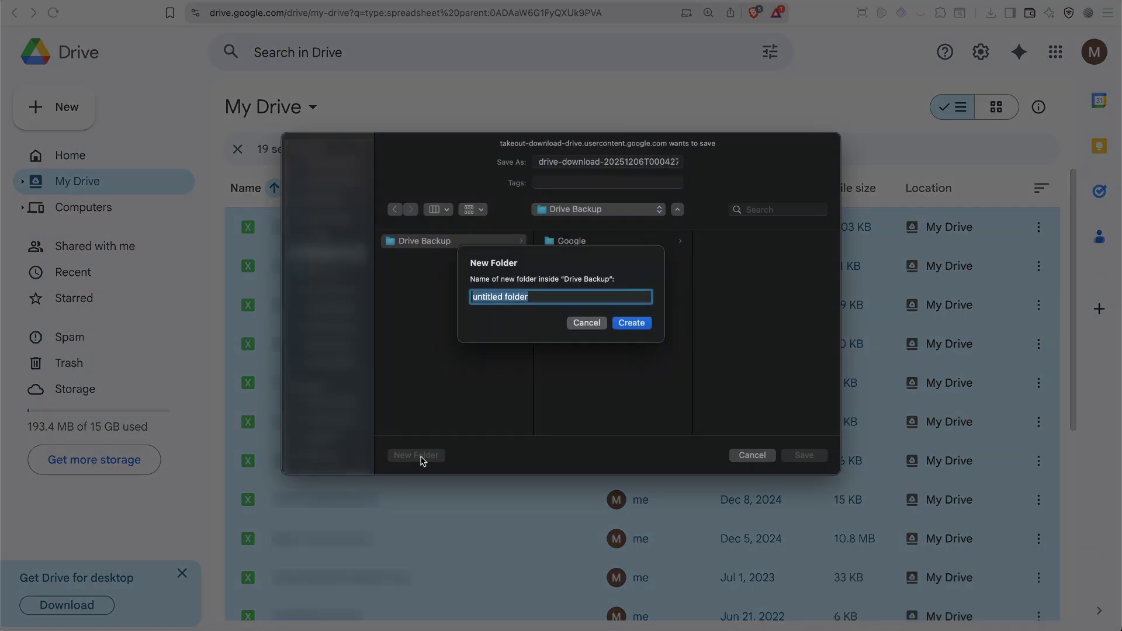
{"action": "type", "text": "Drive"}
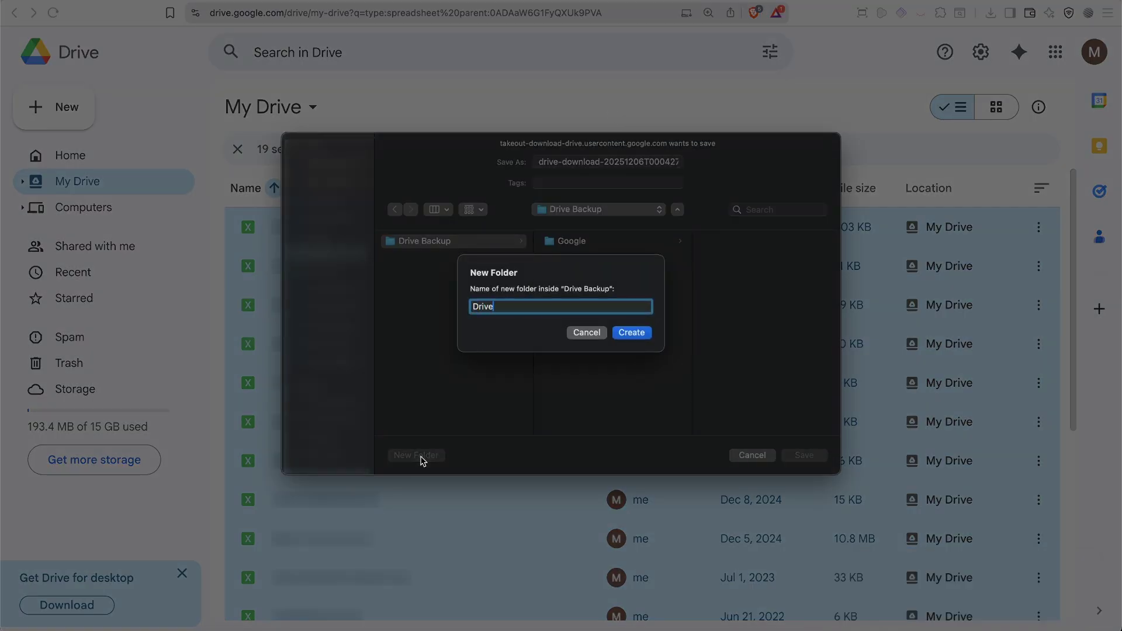
{"action": "left_click", "coordinate": [640, 333]}
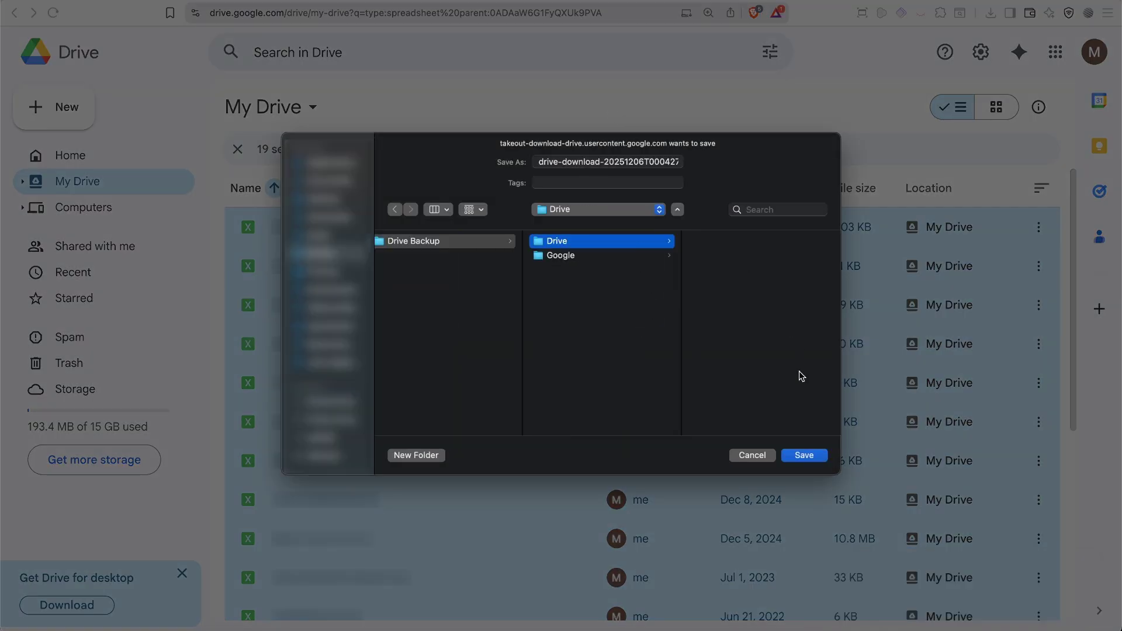
{"action": "left_click", "coordinate": [811, 459]}
{"action": "left_click", "coordinate": [994, 14]}
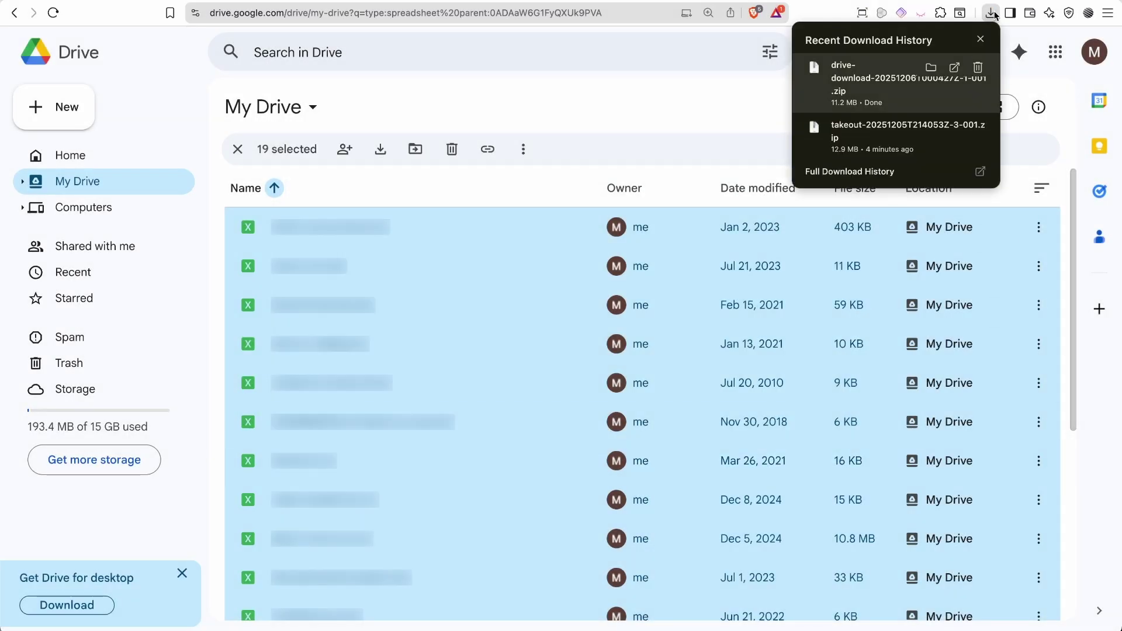
Extract the downloaded Drive zip in Finder's column view, then delete the zip file
{"action": "left_click", "coordinate": [933, 66]}
{"action": "key", "text": "super+3"}
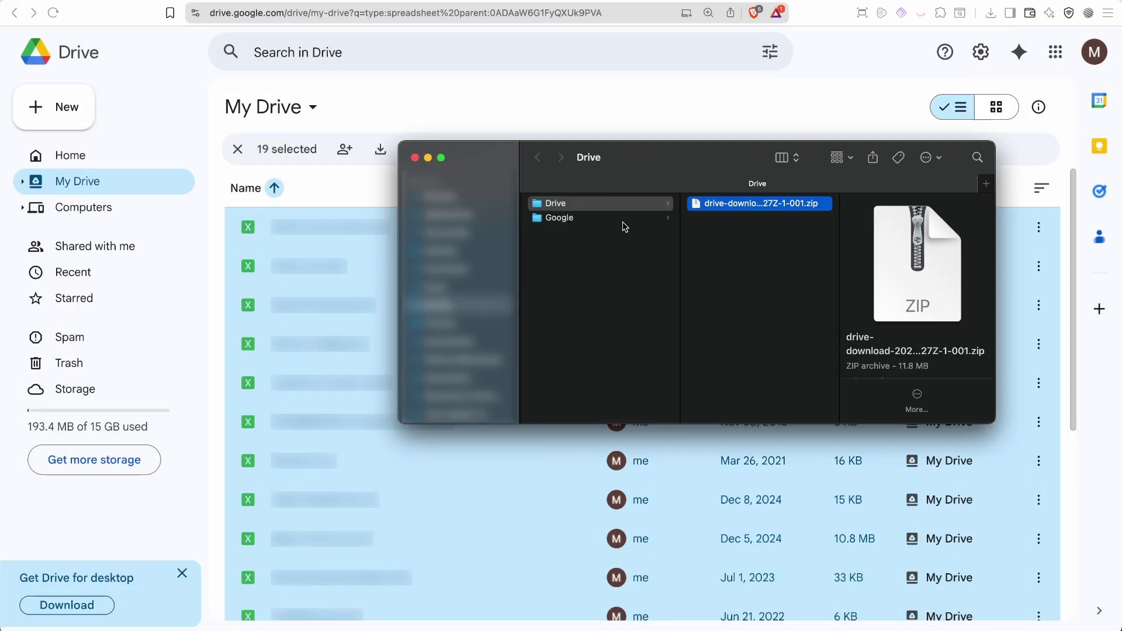
{"action": "double_click", "coordinate": [695, 209]}
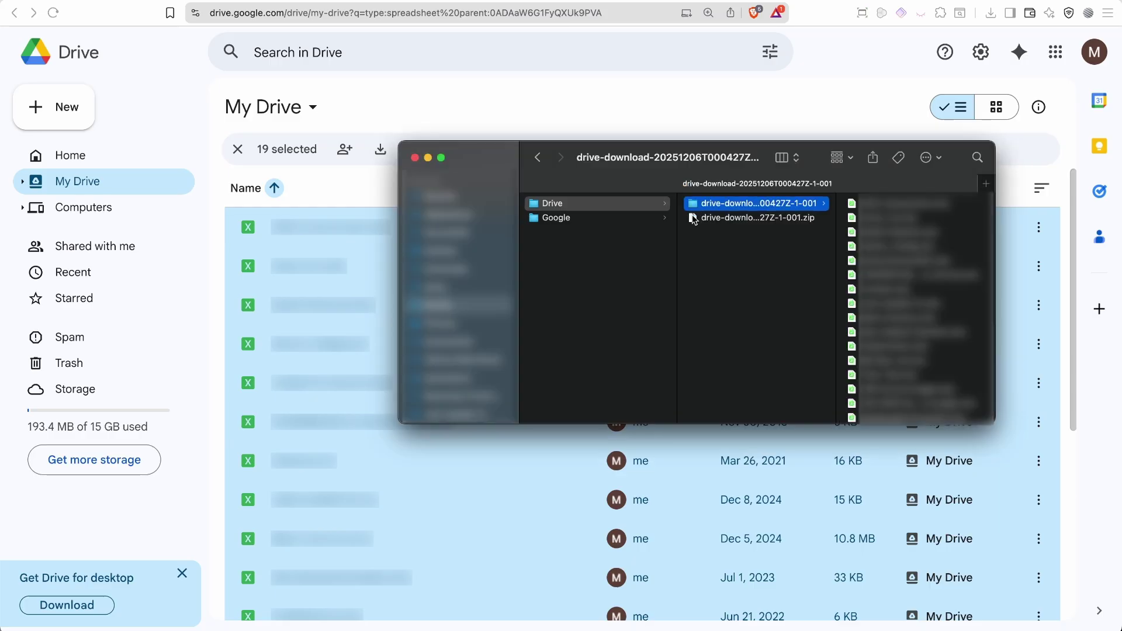
{"action": "left_click", "coordinate": [698, 220]}
{"action": "key", "text": "super+BackSpace"}
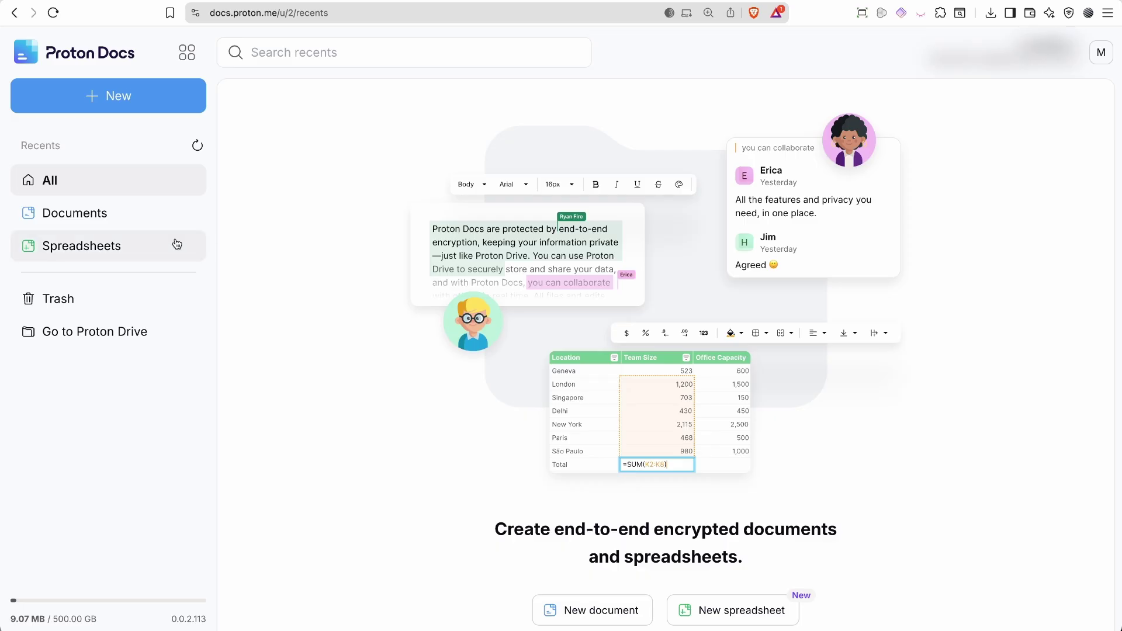
Switch from Proton Docs to Proton Drive's empty My files page through the sidebar
{"action": "left_click", "coordinate": [147, 92]}
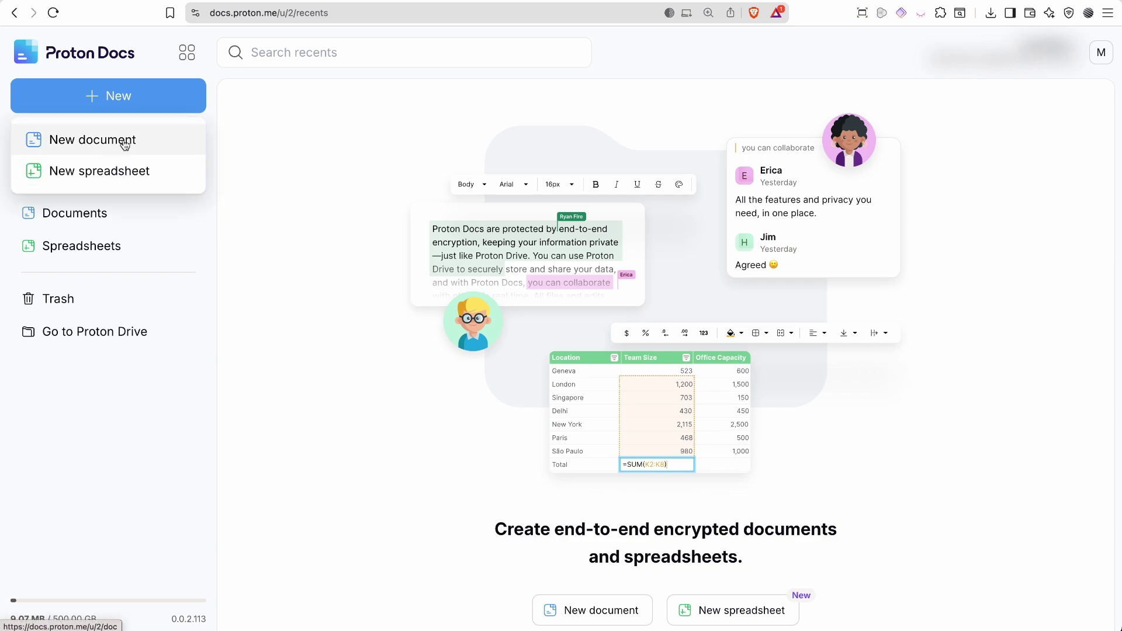
{"action": "left_click", "coordinate": [264, 229]}
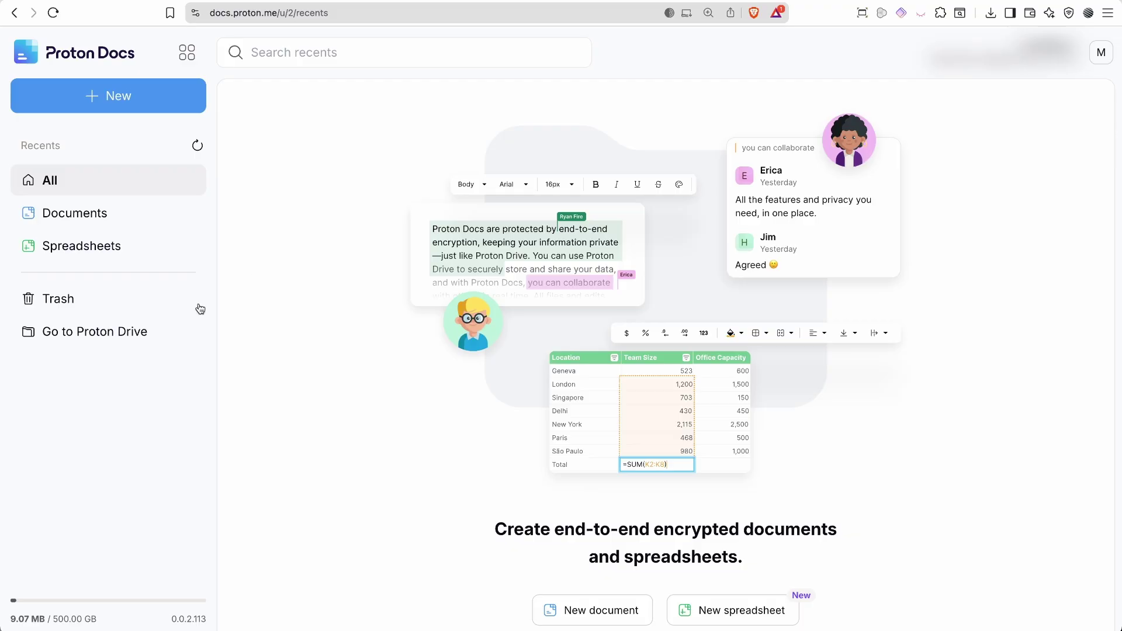
{"action": "left_click", "coordinate": [153, 330]}
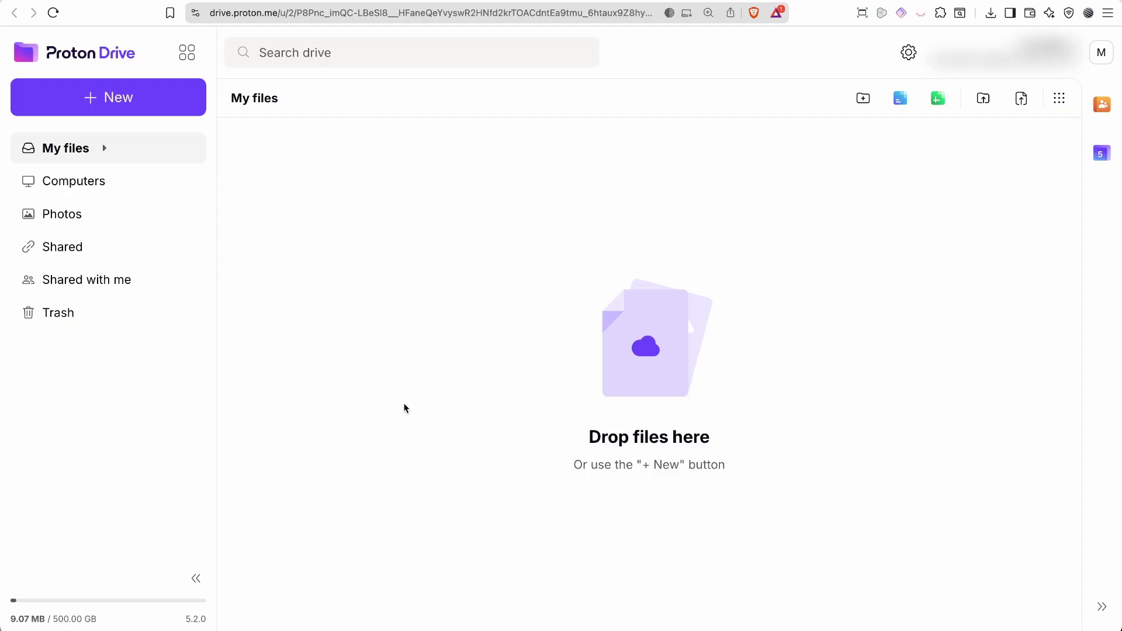
Create a new folder named Sheets in My files and open it
{"action": "left_click", "coordinate": [156, 111]}
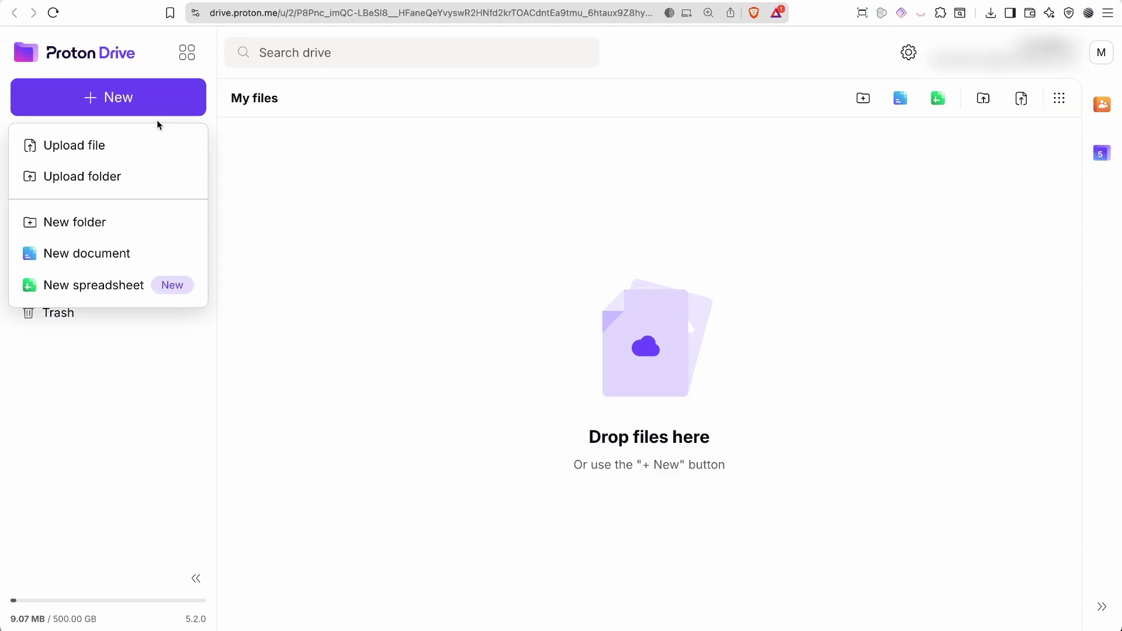
{"action": "left_click", "coordinate": [117, 222]}
{"action": "type", "text": "Sheets"}
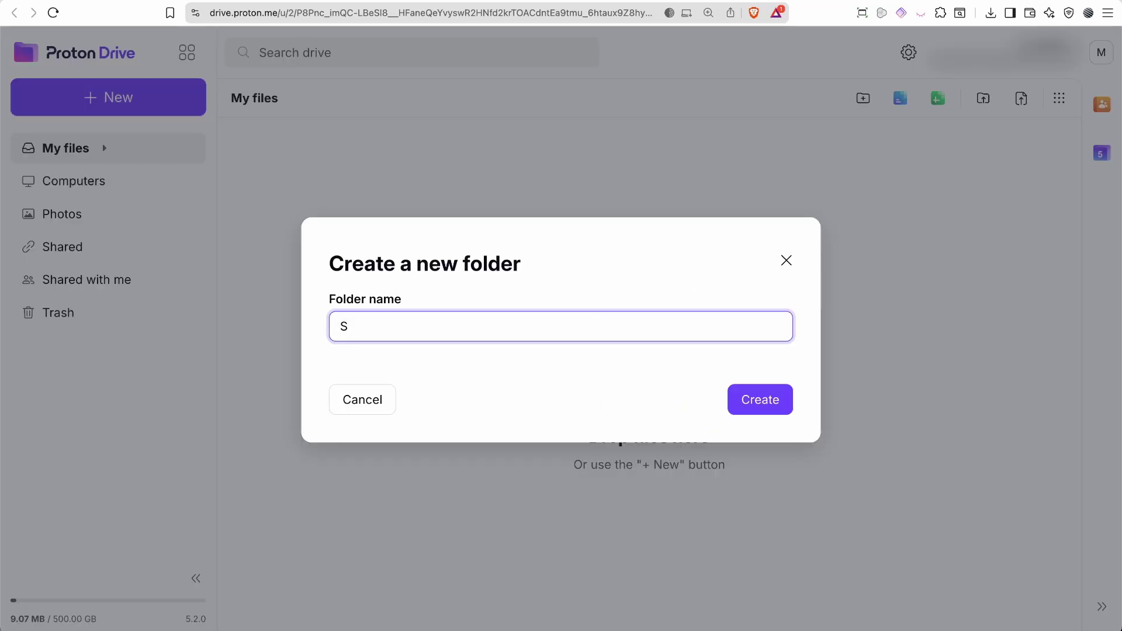
{"action": "left_click", "coordinate": [766, 410]}
{"action": "double_click", "coordinate": [342, 174]}
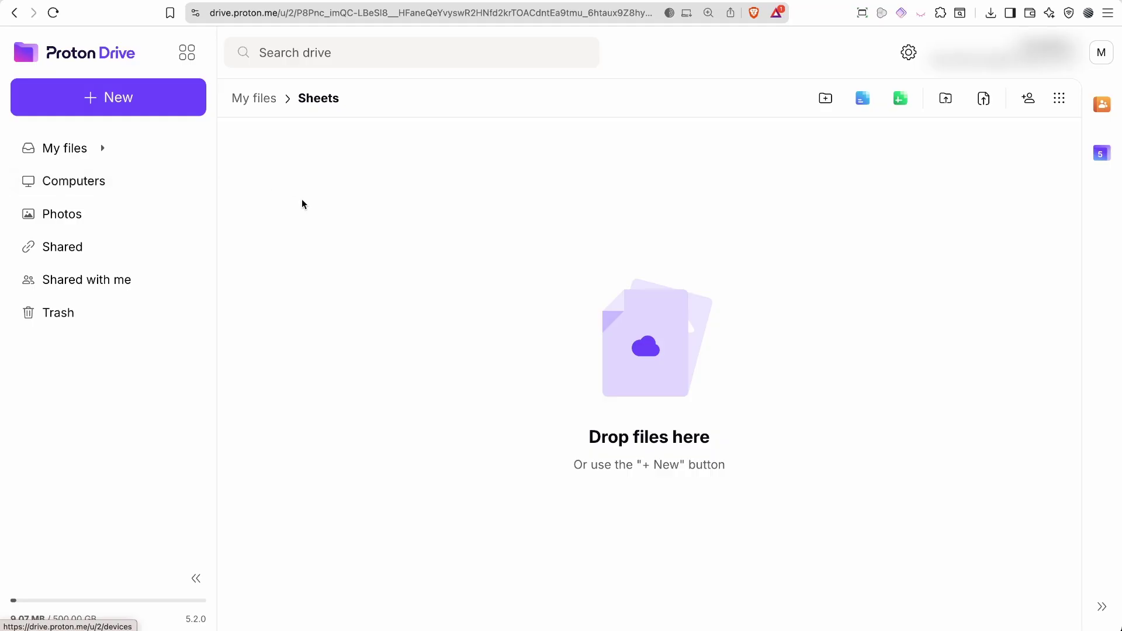
Upload all 19 spreadsheets from the drive-download folder into the Sheets folder
{"action": "left_click", "coordinate": [168, 104]}
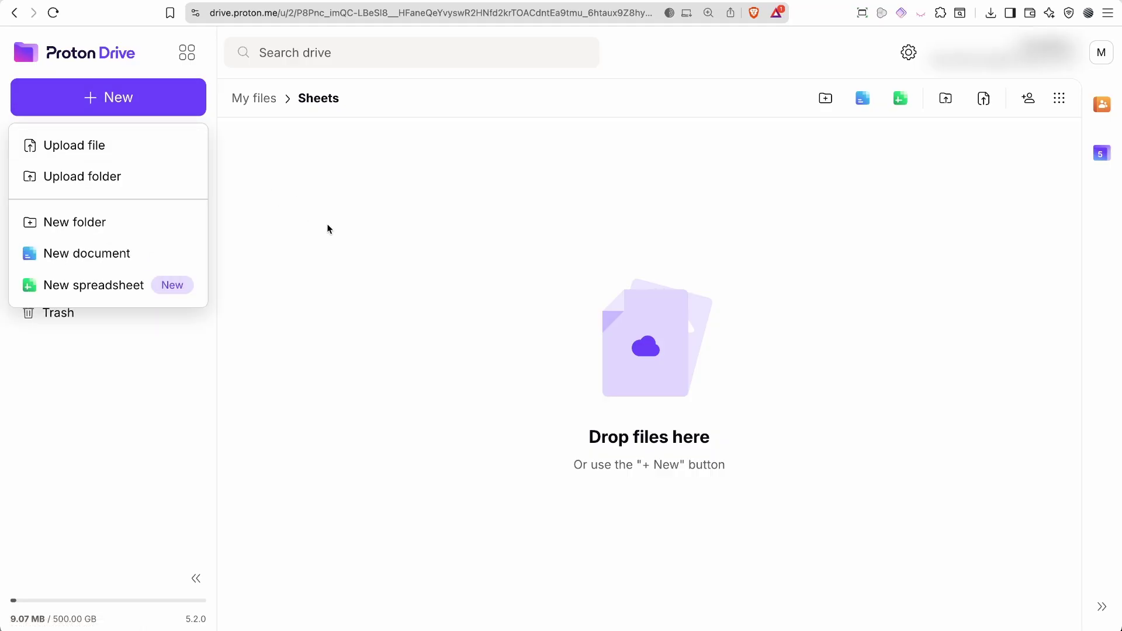
{"action": "left_click", "coordinate": [335, 237]}
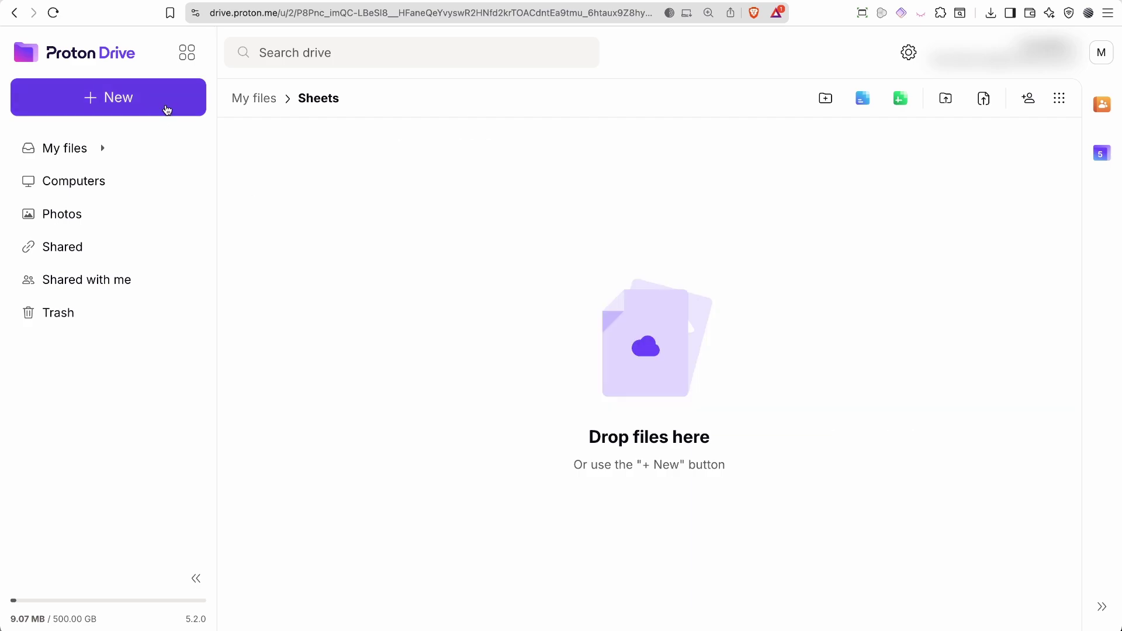
{"action": "left_click", "coordinate": [167, 110]}
{"action": "left_click", "coordinate": [125, 155]}
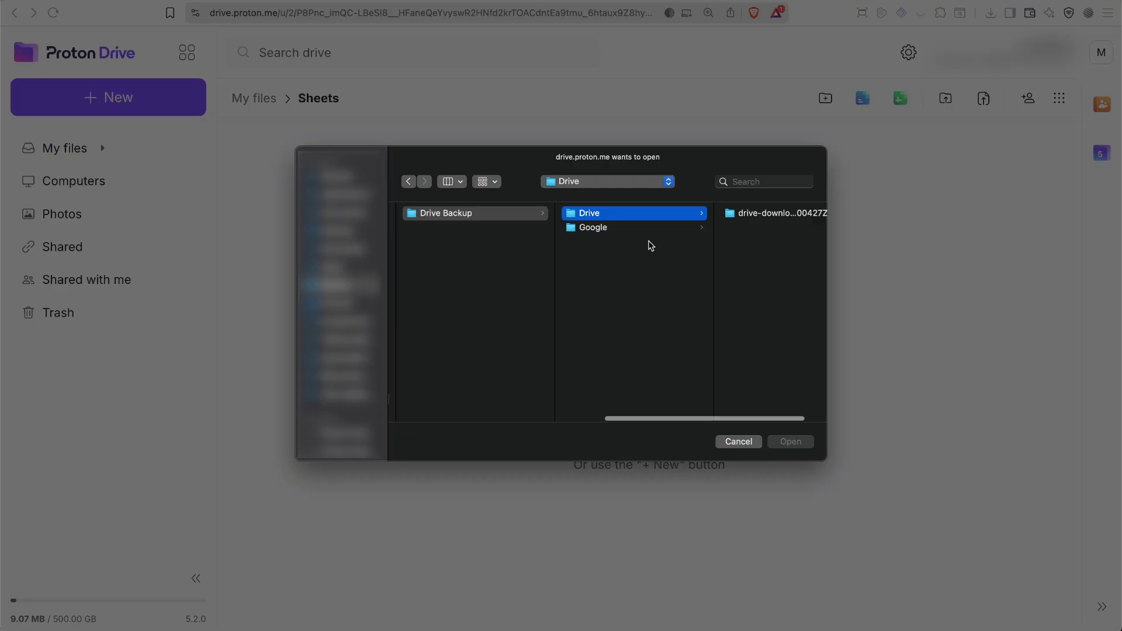
{"action": "left_click", "coordinate": [766, 217]}
{"action": "left_click", "coordinate": [760, 214]}
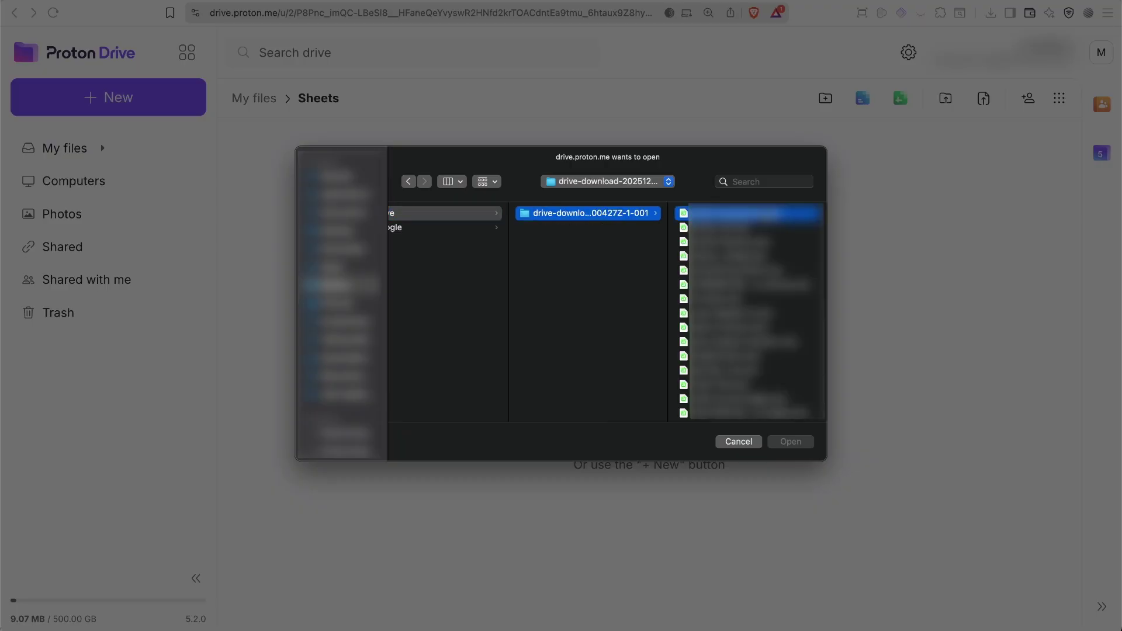
{"action": "key", "text": "super+a"}
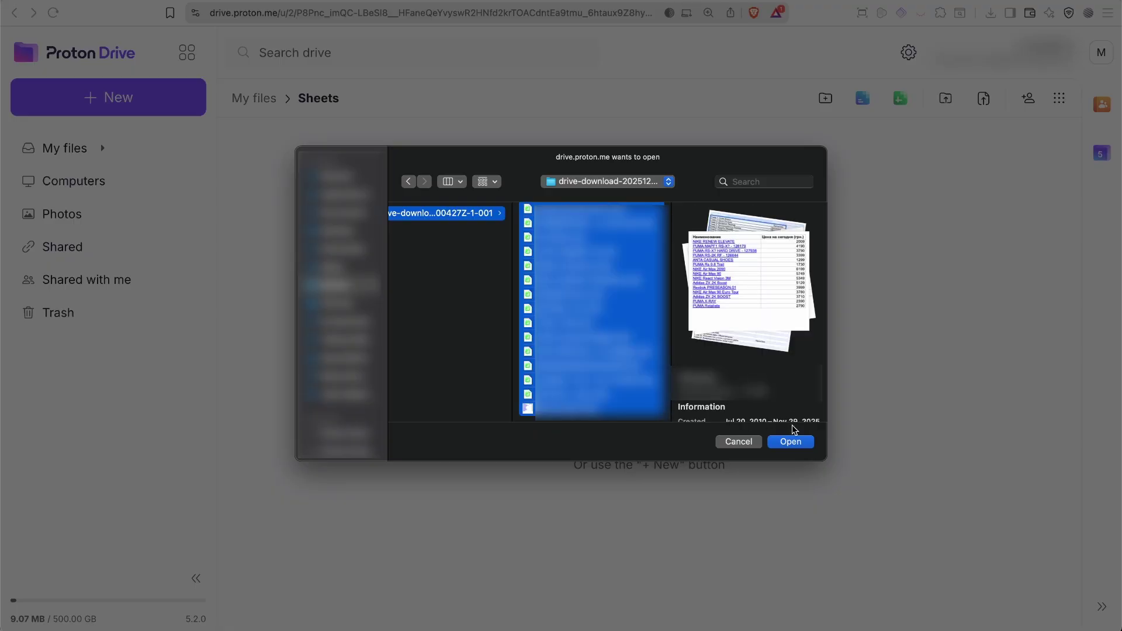
{"action": "left_click", "coordinate": [799, 444]}
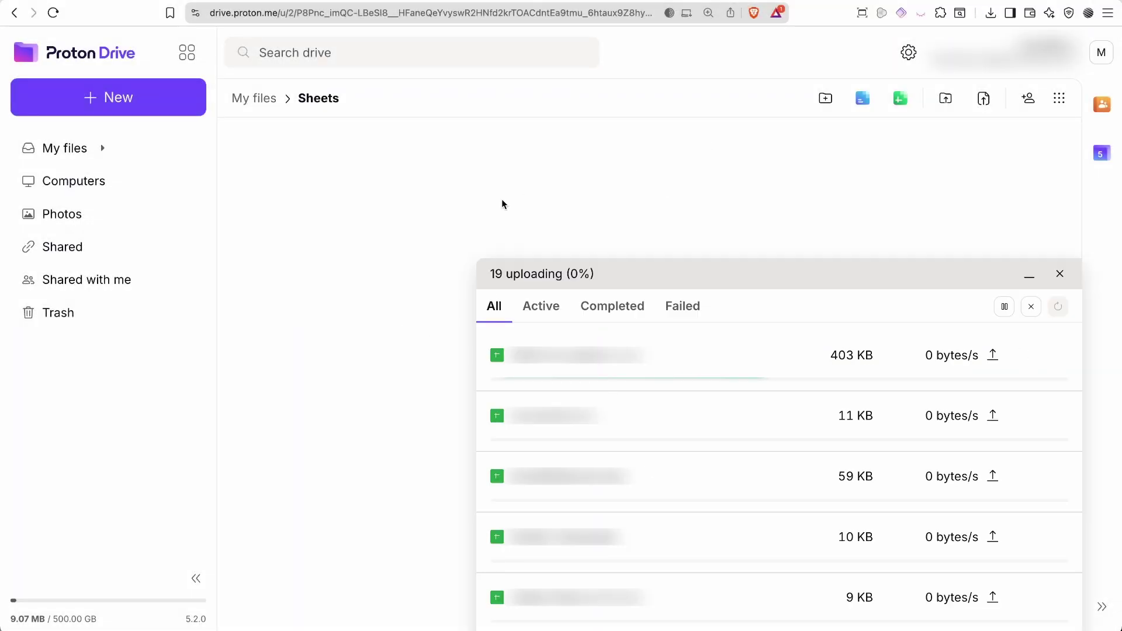
{"action": "left_click", "coordinate": [1058, 270]}
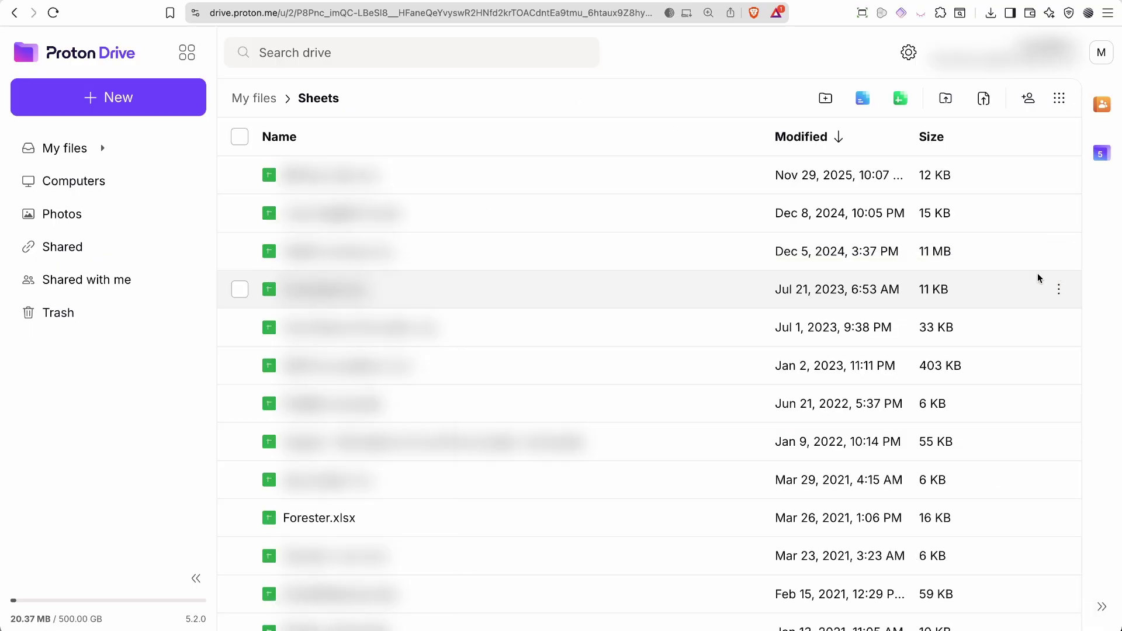
Open Forester.xlsx from the Sheets folder as an editable spreadsheet in Proton Sheets
{"action": "double_click", "coordinate": [369, 524]}
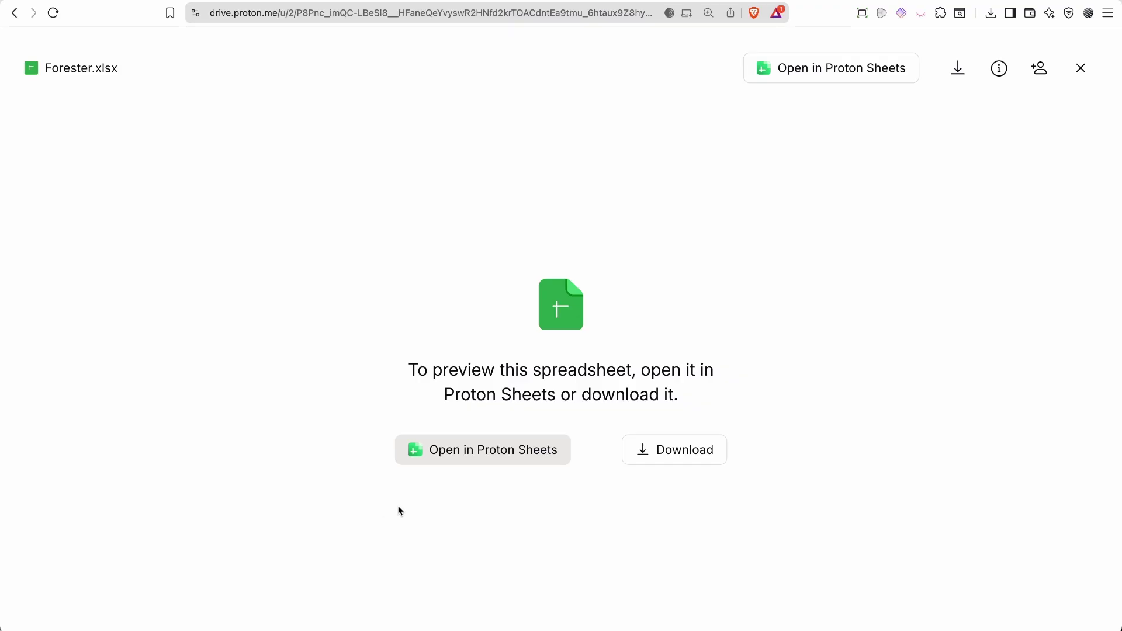
{"action": "left_click", "coordinate": [514, 456]}
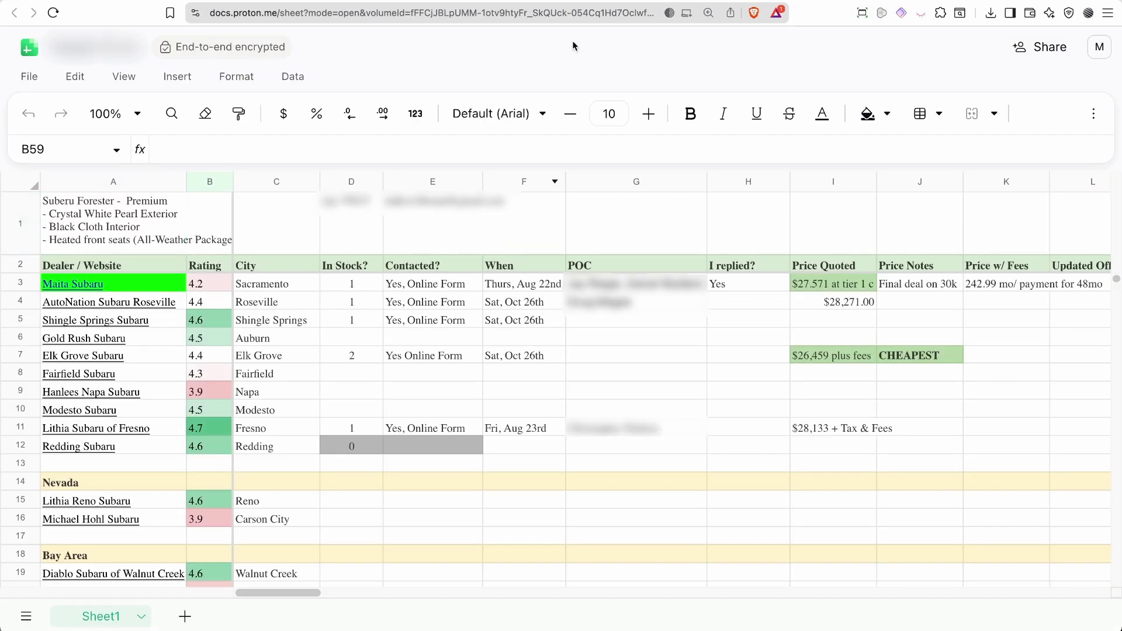
Move Forester into a new 'Car Purchase' folder under My files, then reopen Forester (1).xlsx from recent spreadsheets
{"action": "left_click", "coordinate": [27, 77]}
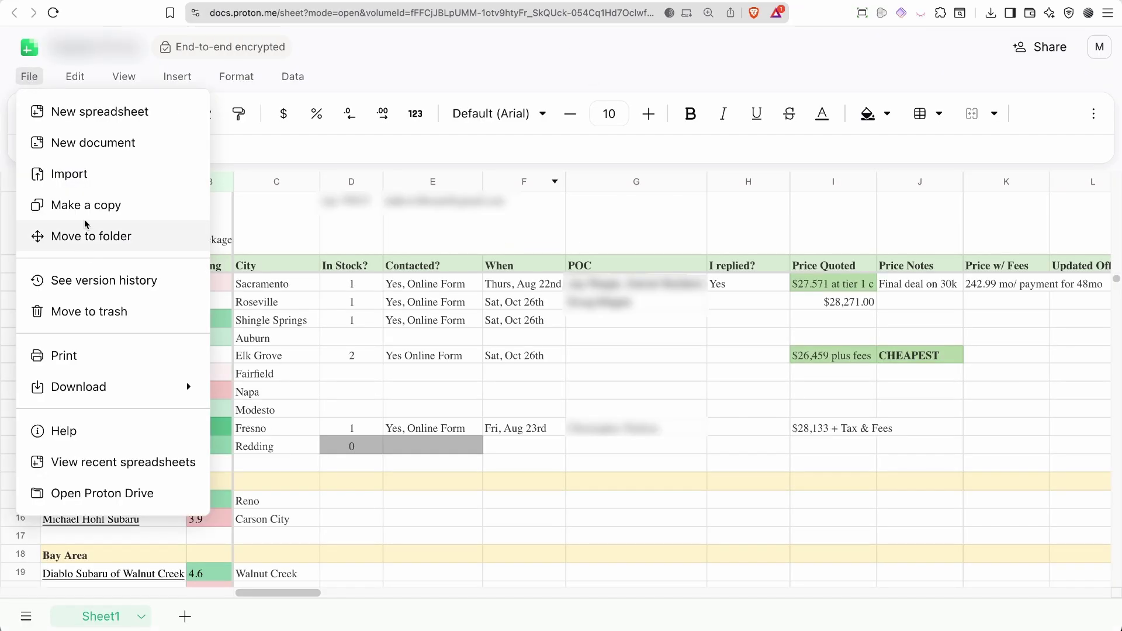
{"action": "left_click", "coordinate": [85, 239]}
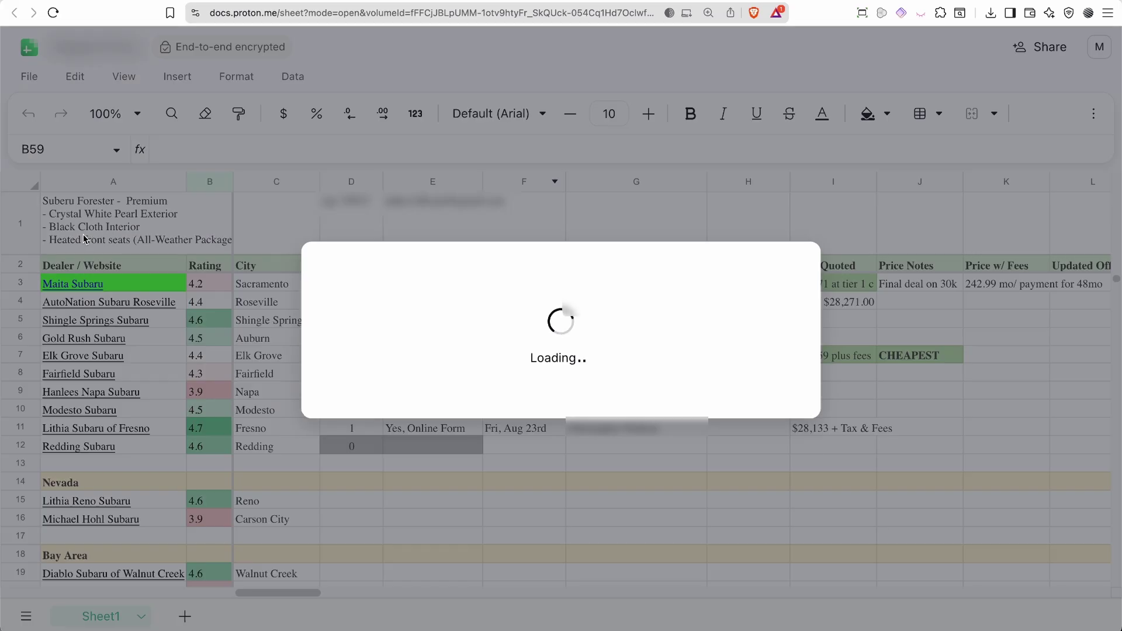
{"action": "left_click", "coordinate": [442, 200]}
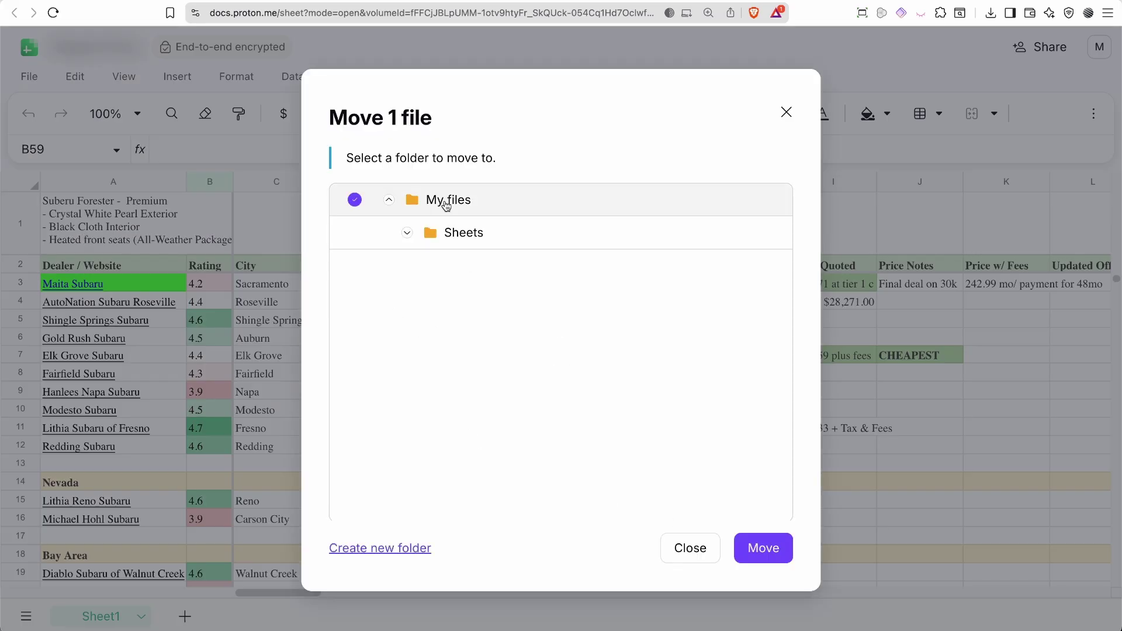
{"action": "left_click", "coordinate": [386, 552]}
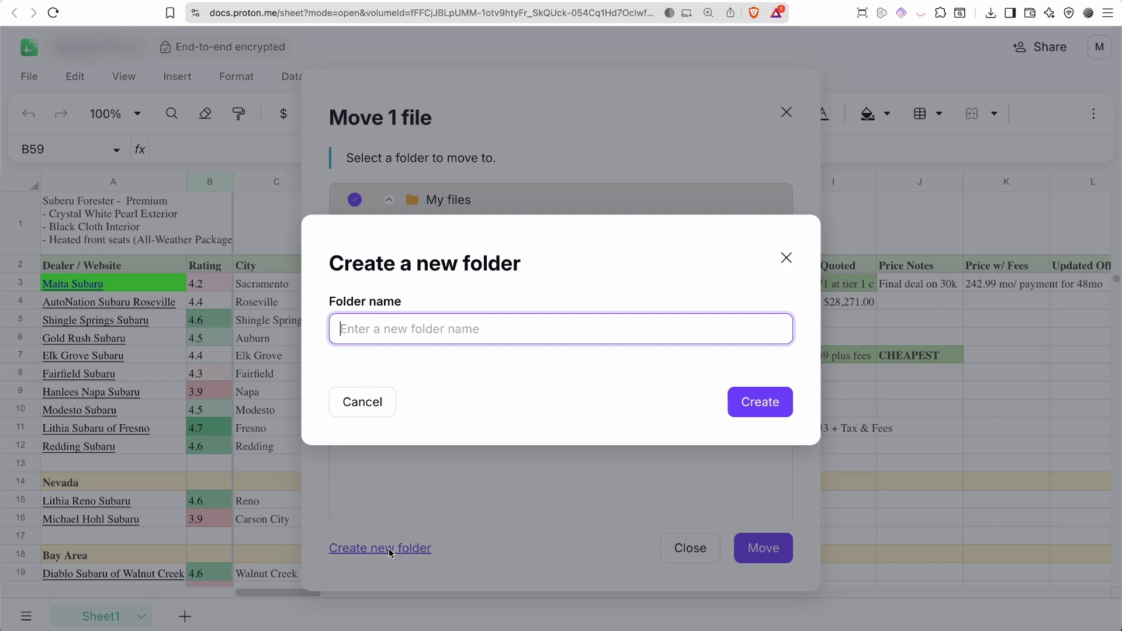
{"action": "type", "text": "Car Purs"}
{"action": "key", "text": "BackSpace"}
{"action": "type", "text": "chase"}
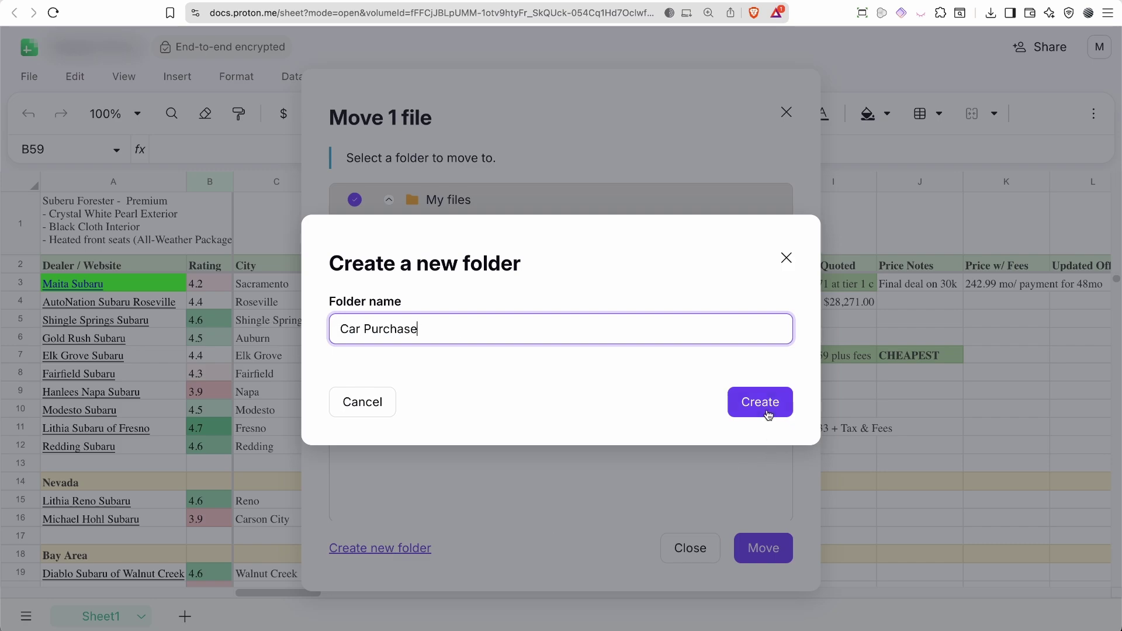
{"action": "left_click", "coordinate": [766, 412]}
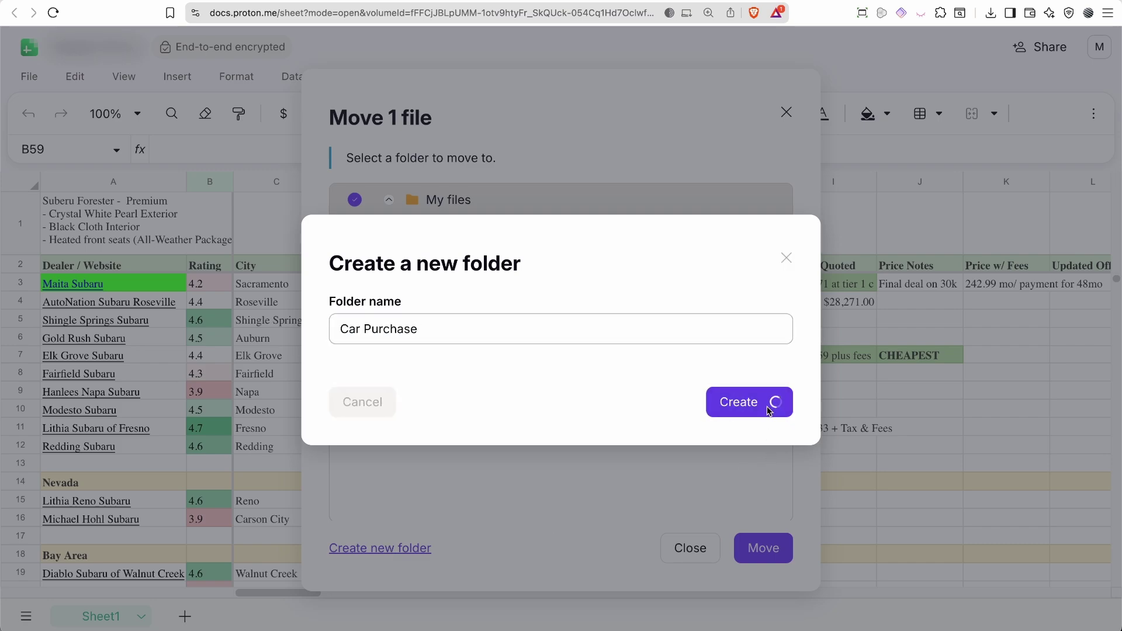
{"action": "left_click", "coordinate": [777, 549]}
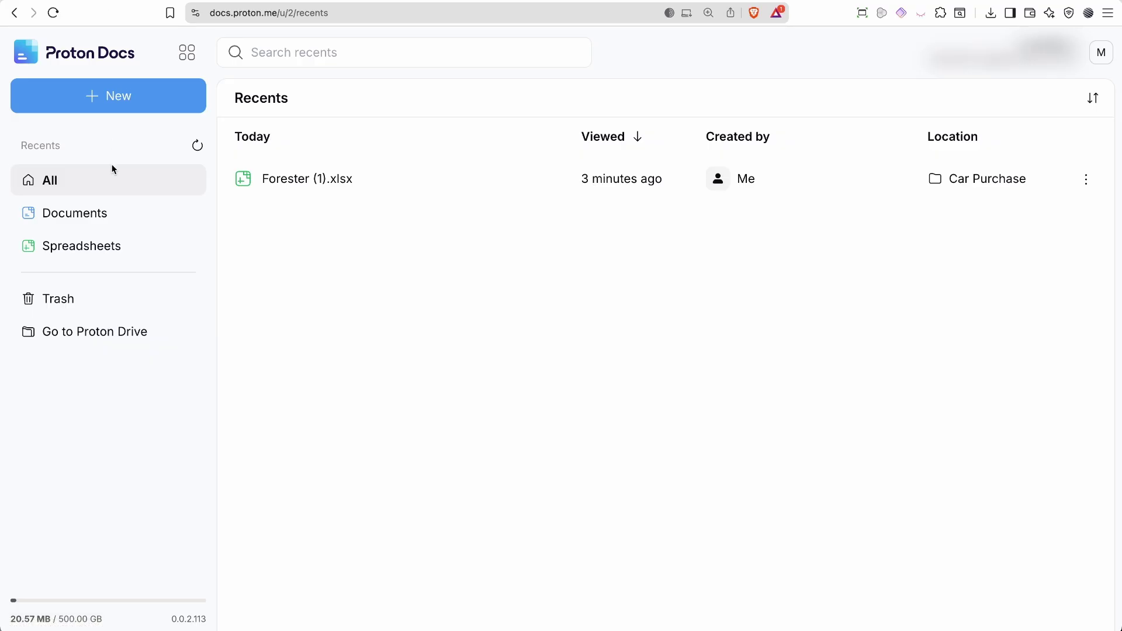
{"action": "left_click", "coordinate": [178, 251]}
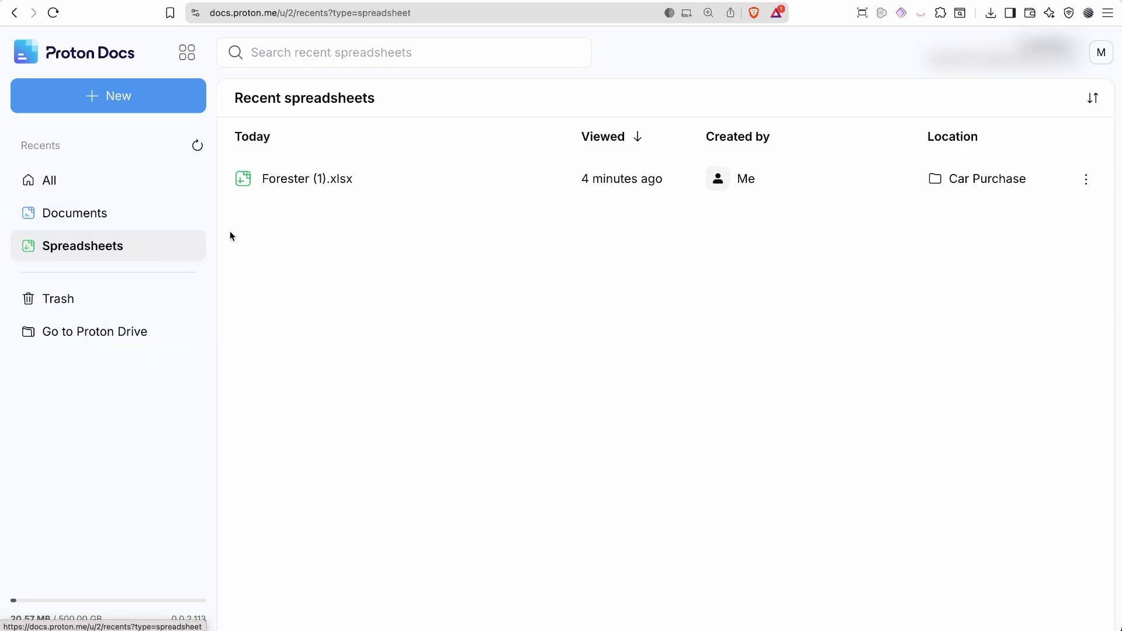
{"action": "double_click", "coordinate": [389, 180]}
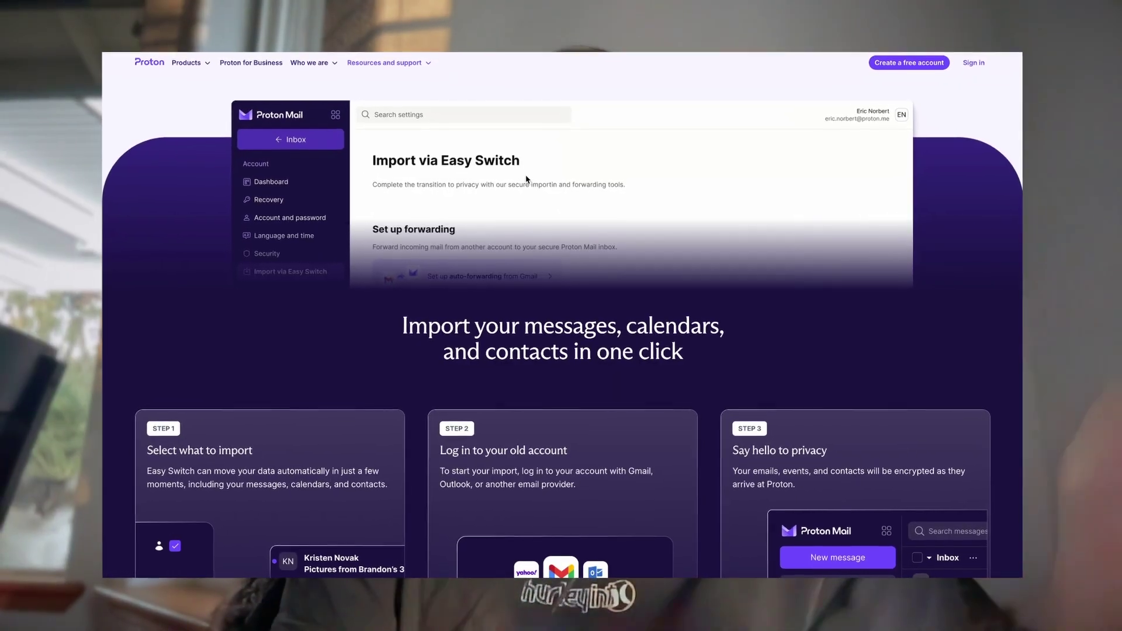
Scroll down the Easy Switch page to the Step 1–3 import cards
{"action": "scroll", "coordinate": [526, 177], "scroll_direction": "down", "scroll_amount": 5}
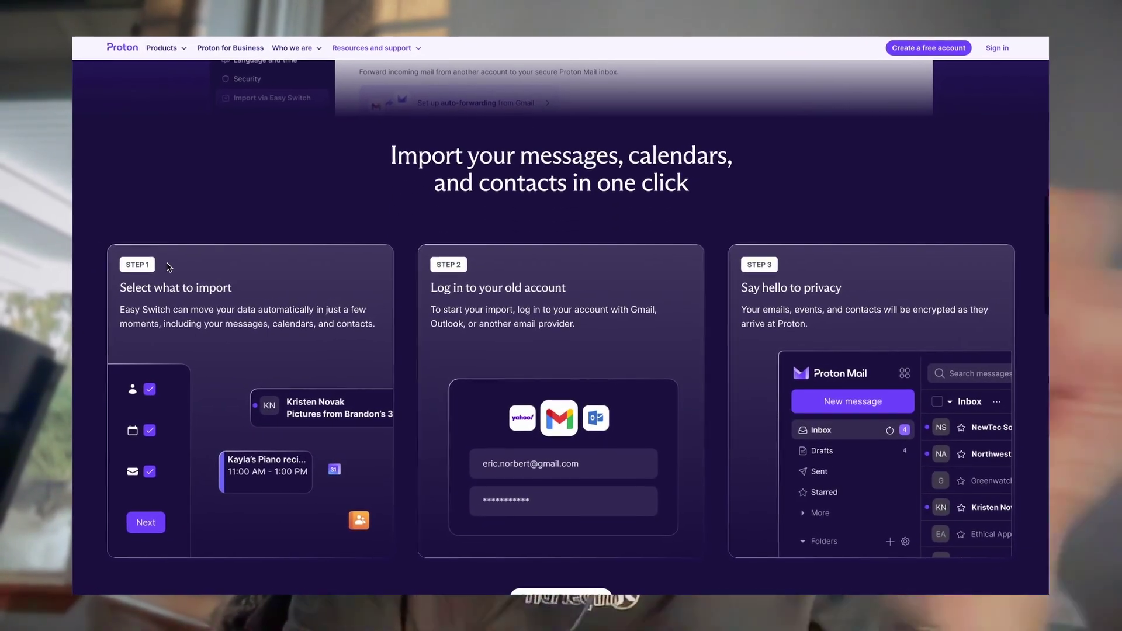